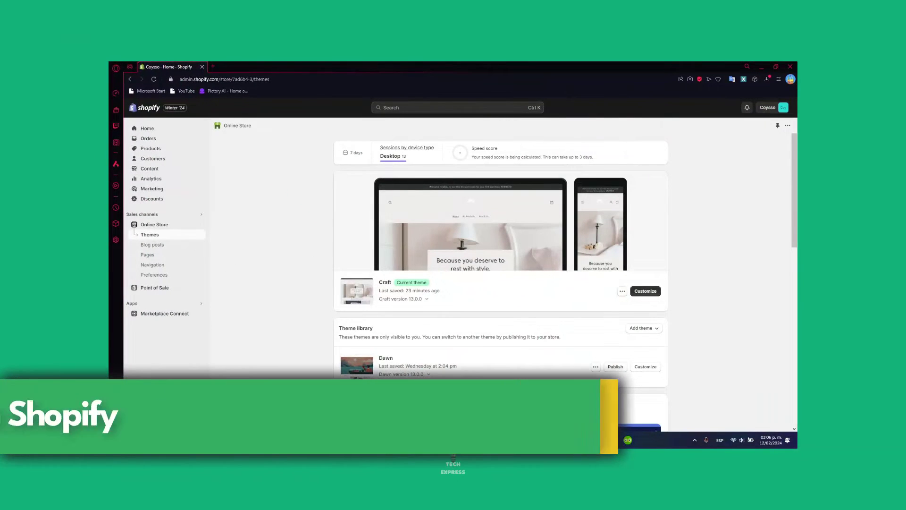
# Return to the admin home dashboard and open Settings to see the store details, currency and time zone.
pyautogui.scroll(-3, 592, 313)
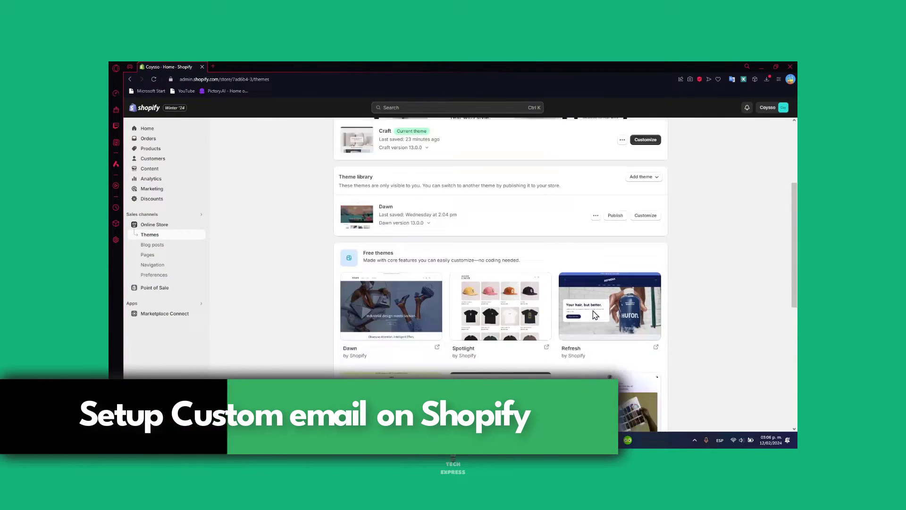
pyautogui.scroll(-5, 592, 310)
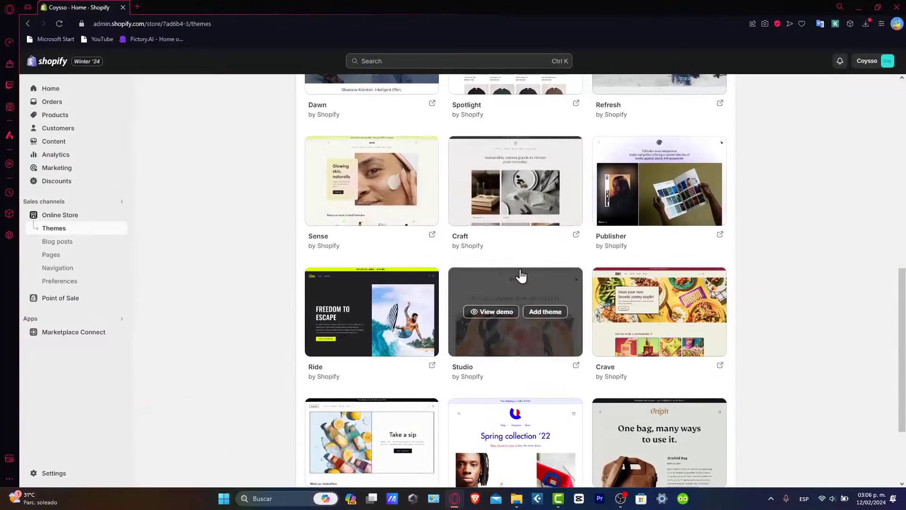
pyautogui.moveTo(458, 220)
pyautogui.scroll(13, 460, 209)
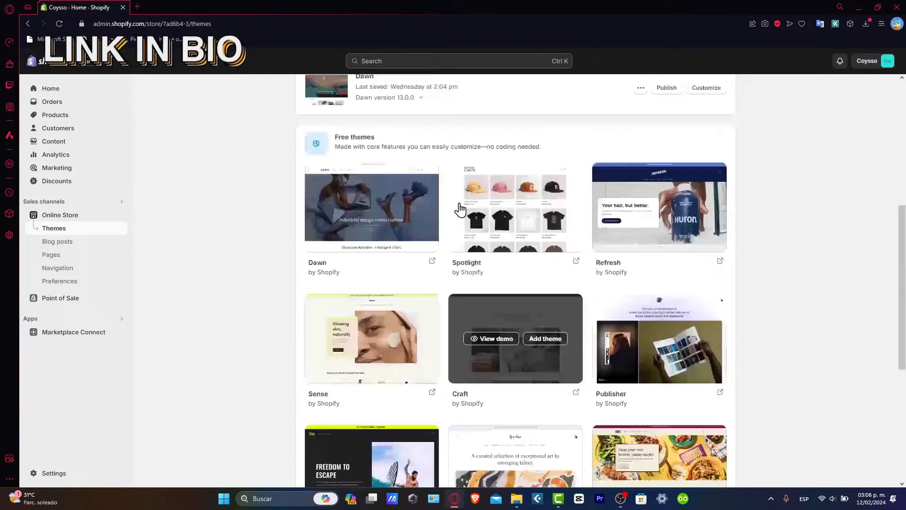
pyautogui.click(87, 94)
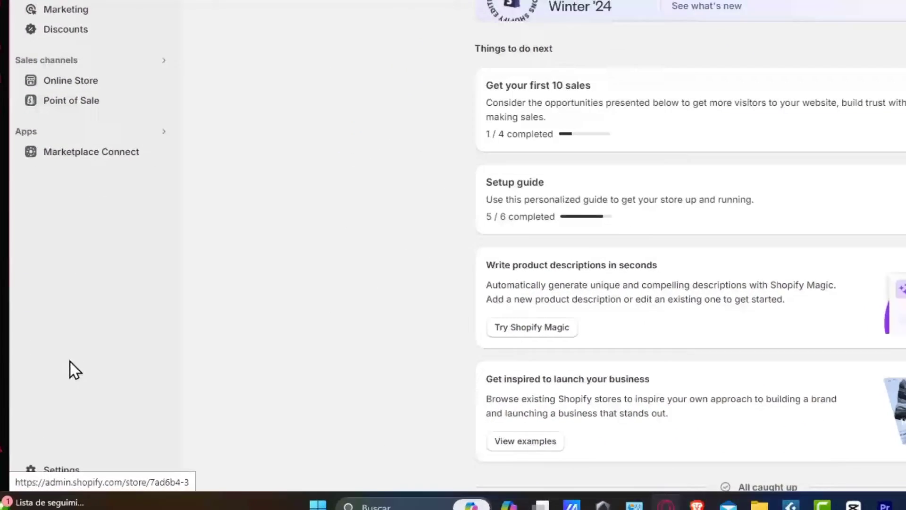
pyautogui.click(61, 470)
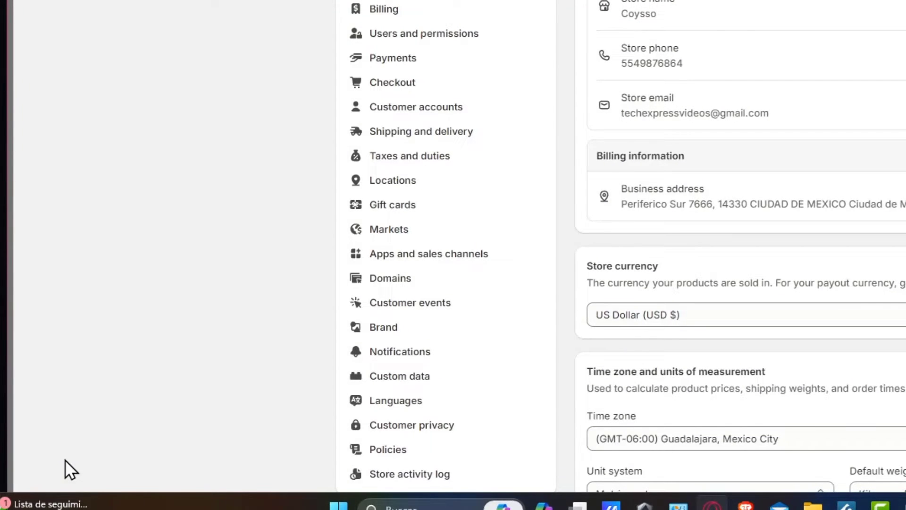
# Open Notifications and resend verification for the unverified sender email address.
pyautogui.click(424, 352)
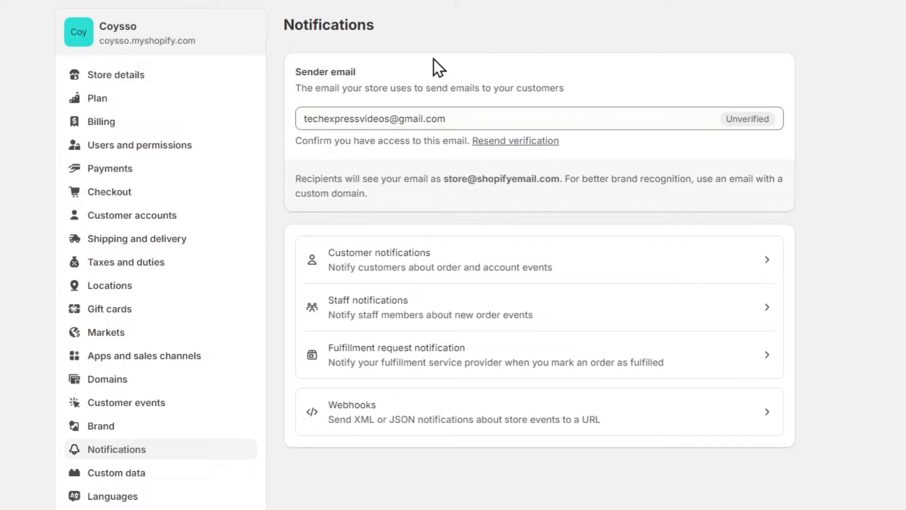
pyautogui.click(601, 119)
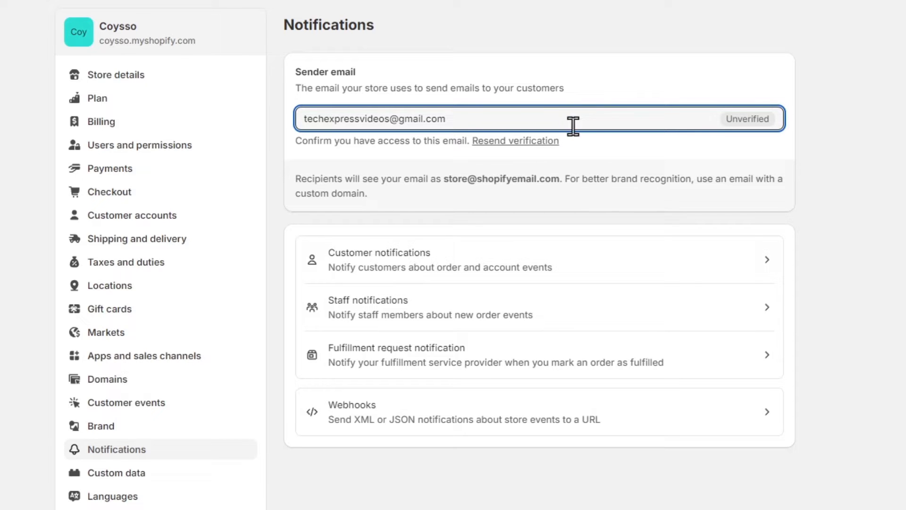
pyautogui.moveTo(365, 140); pyautogui.dragTo(471, 143)
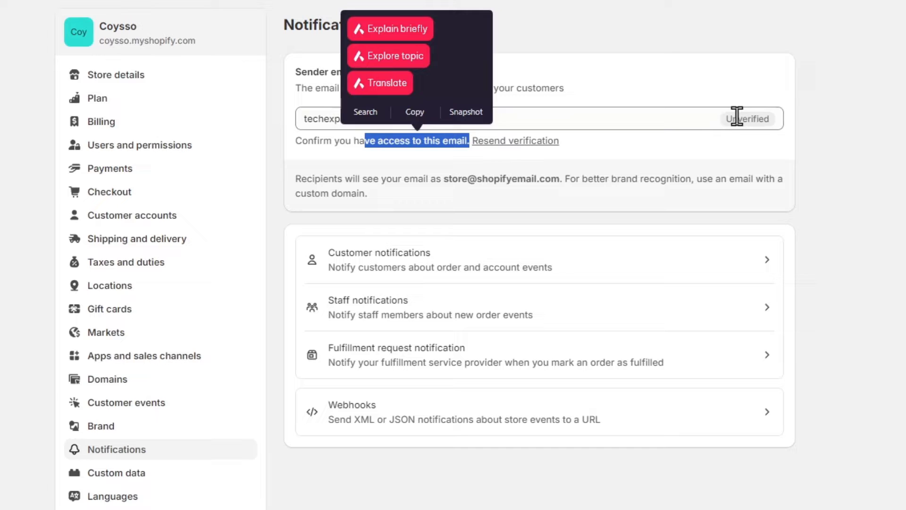
pyautogui.click(525, 149)
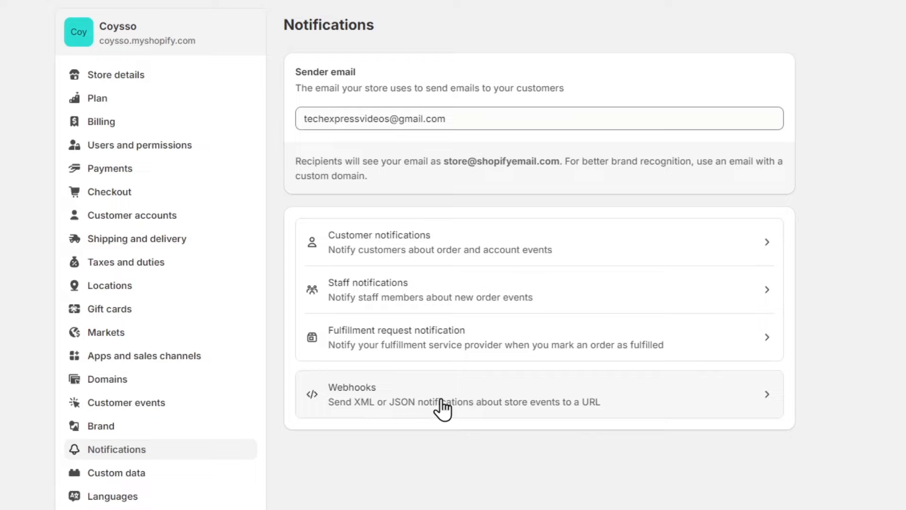
# Open Customer notifications listing order processing, local pickup and local delivery emails.
pyautogui.click(405, 250)
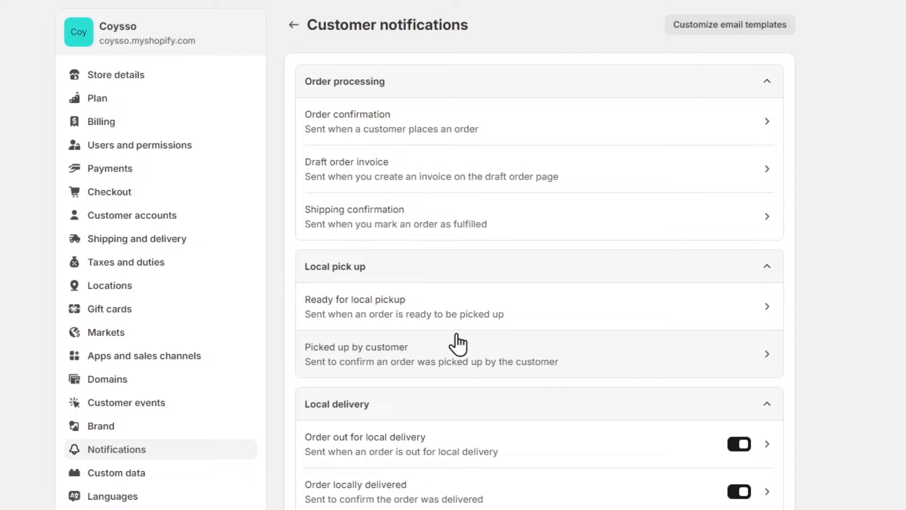
# Preview the Order confirmation email and look through its order number, greeting and contents.
pyautogui.click(394, 127)
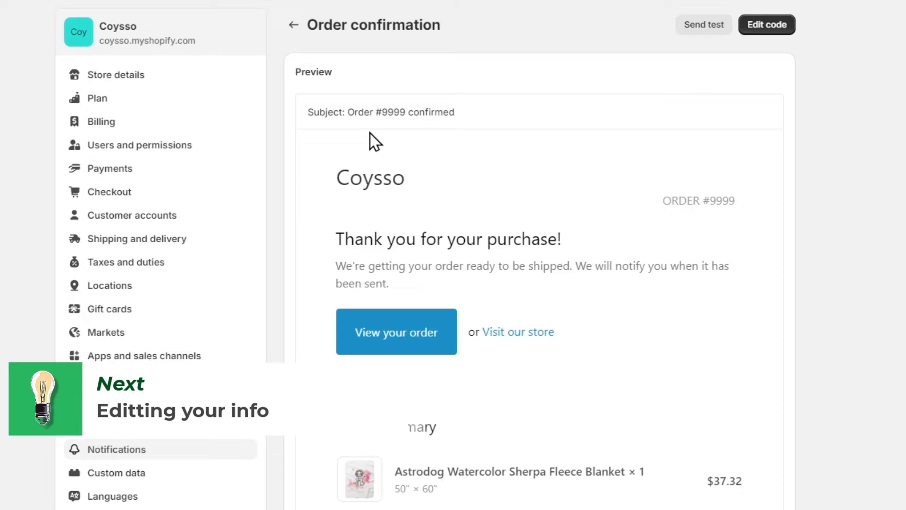
pyautogui.moveTo(336, 180); pyautogui.dragTo(429, 182)
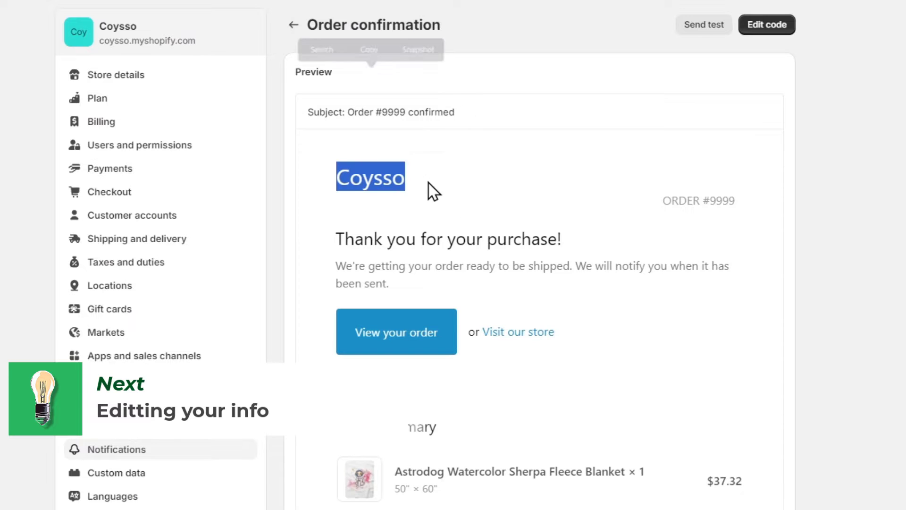
pyautogui.moveTo(664, 210); pyautogui.dragTo(751, 212)
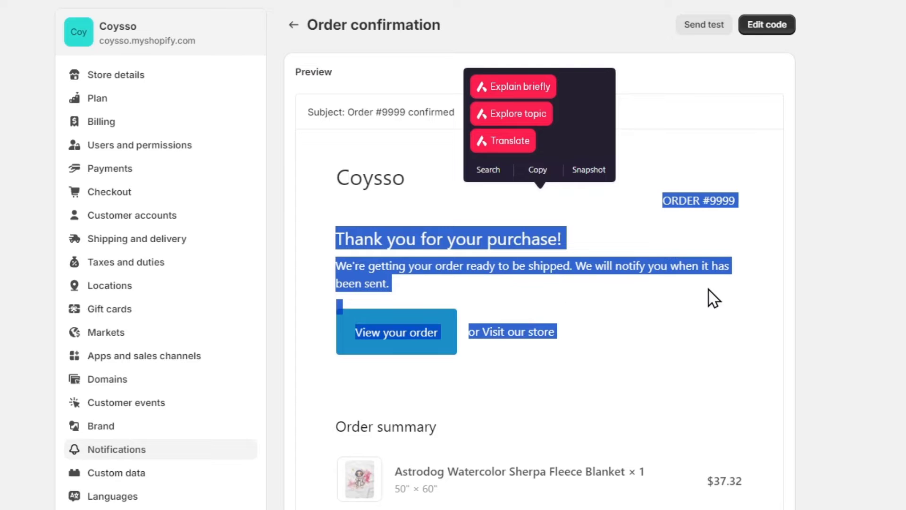
pyautogui.scroll(-5, 589, 304)
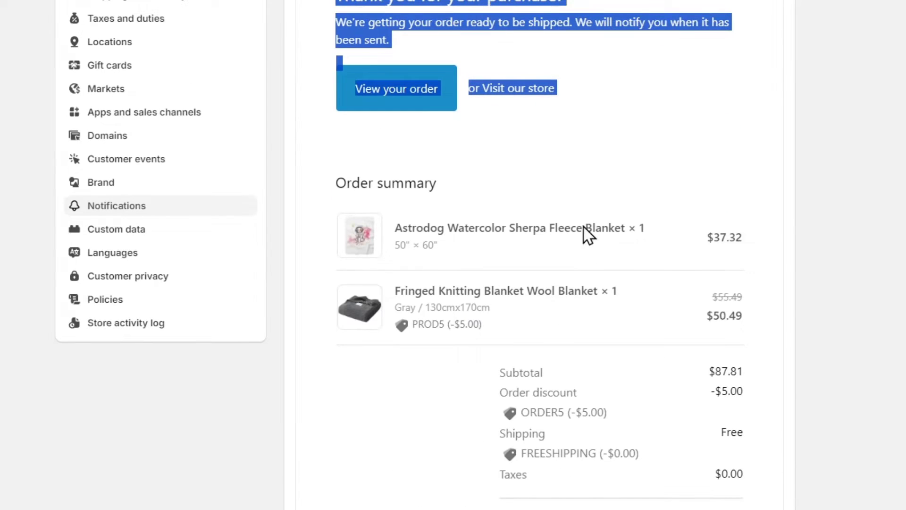
pyautogui.scroll(-5, 608, 229)
pyautogui.scroll(-5, 519, 340)
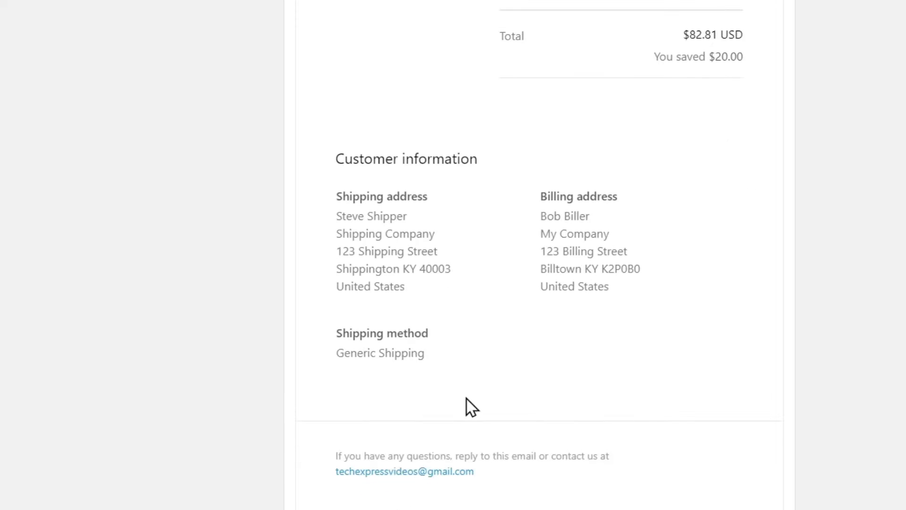
pyautogui.scroll(-2, 384, 418)
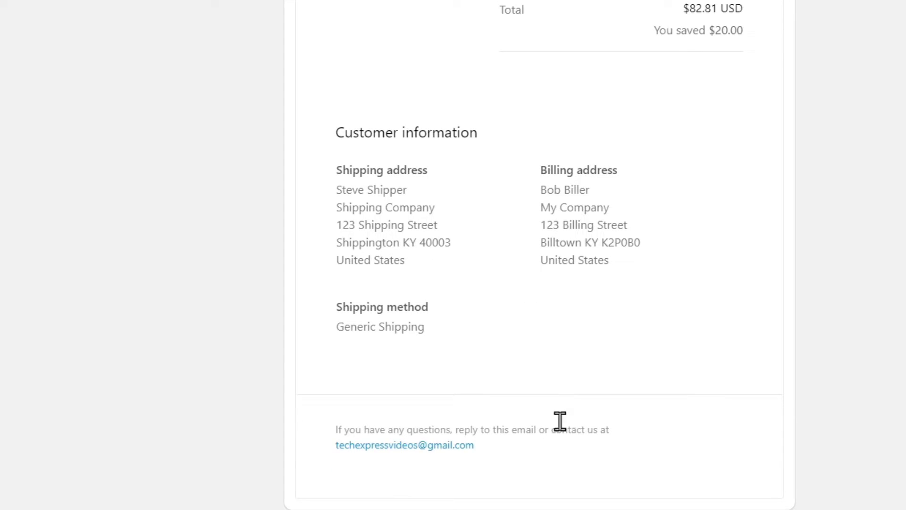
pyautogui.scroll(15, 583, 392)
pyautogui.click(582, 390)
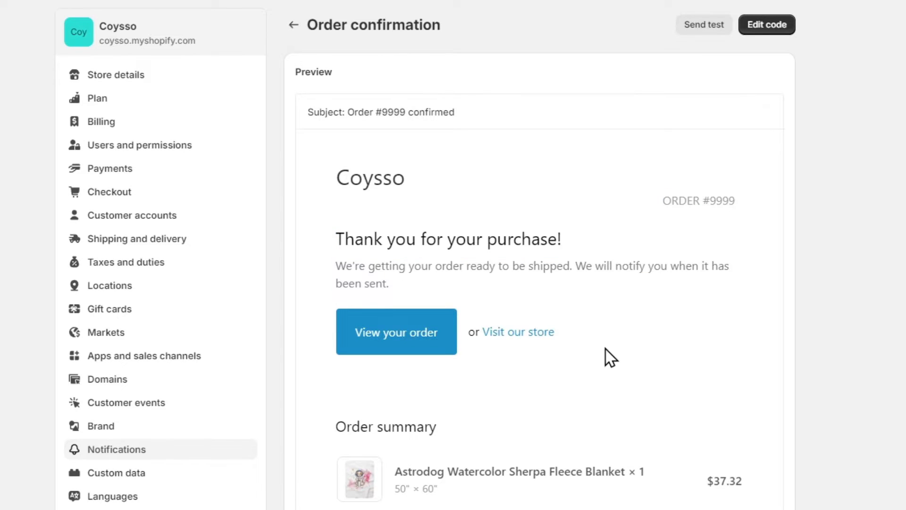
# Inspect the Order confirmation email's HTML body code.
pyautogui.click(770, 26)
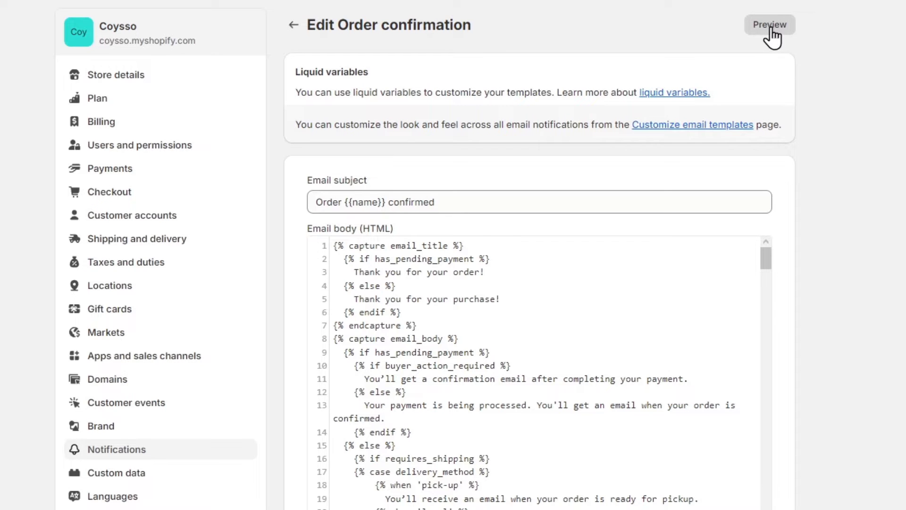
pyautogui.scroll(-20, 392, 275)
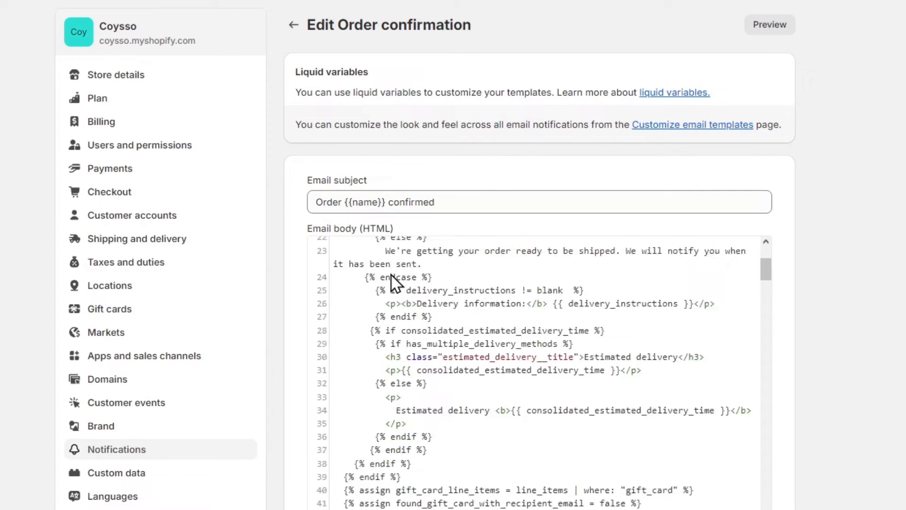
pyautogui.scroll(-20, 391, 275)
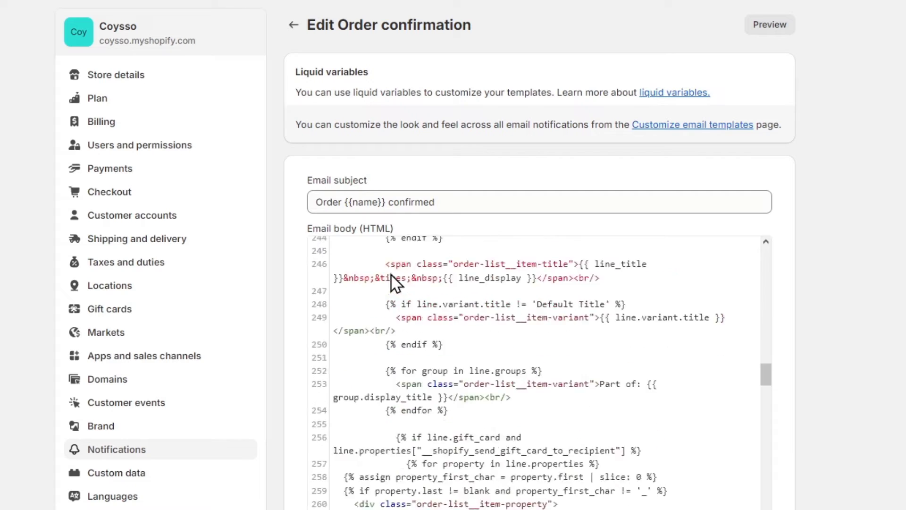
pyautogui.scroll(-20, 392, 275)
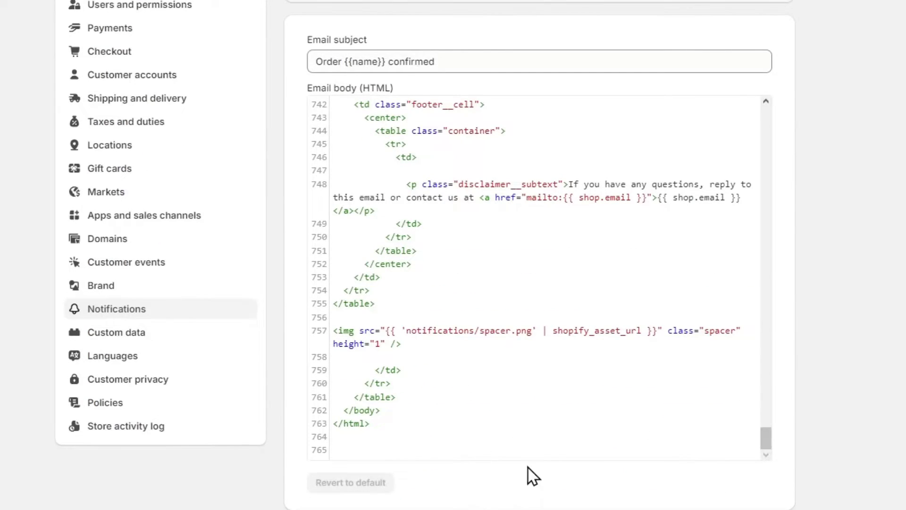
pyautogui.scroll(5, 543, 453)
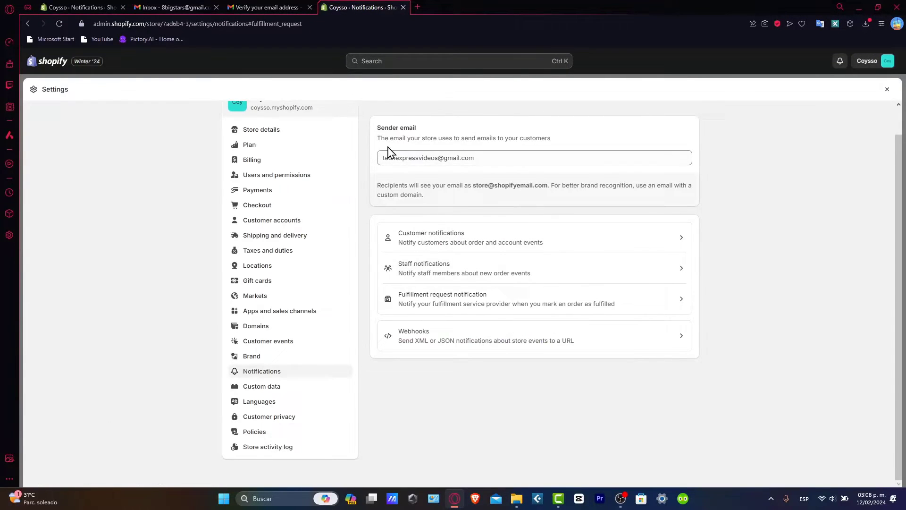
# Open Brand settings and work on the slogan 'Everything for your bedroom and more.'.
pyautogui.click(283, 355)
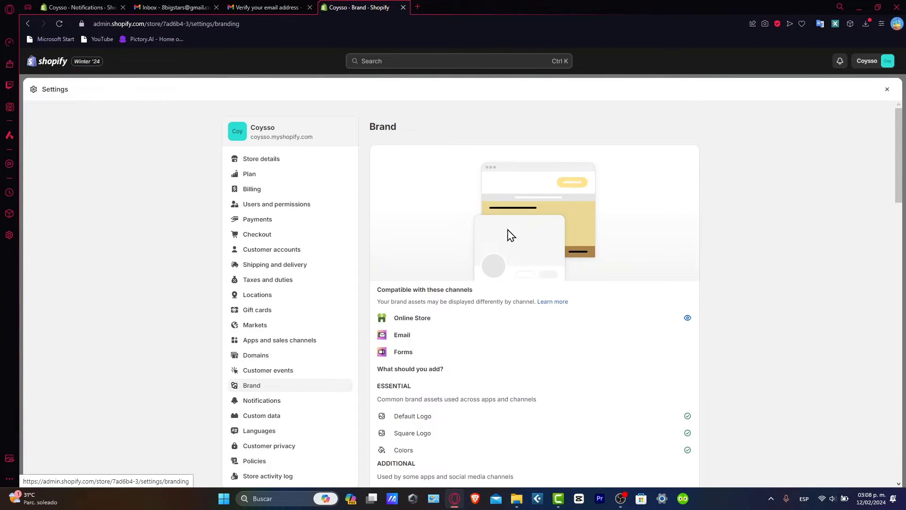
pyautogui.scroll(-10, 552, 238)
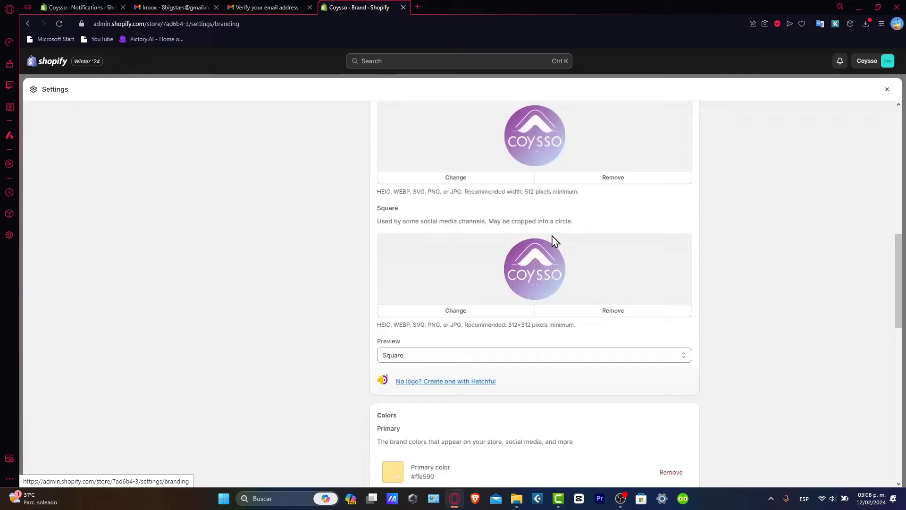
pyautogui.scroll(10, 555, 240)
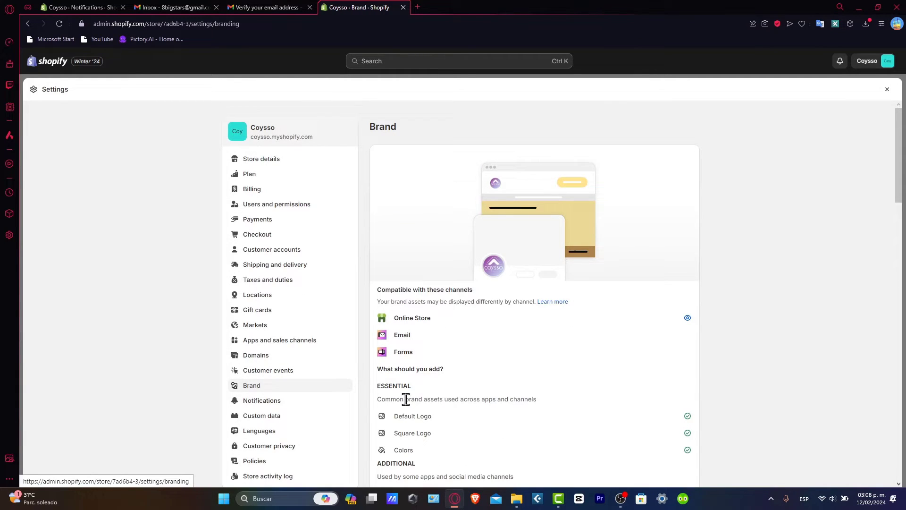
pyautogui.moveTo(406, 399); pyautogui.dragTo(527, 416)
pyautogui.scroll(-3, 532, 411)
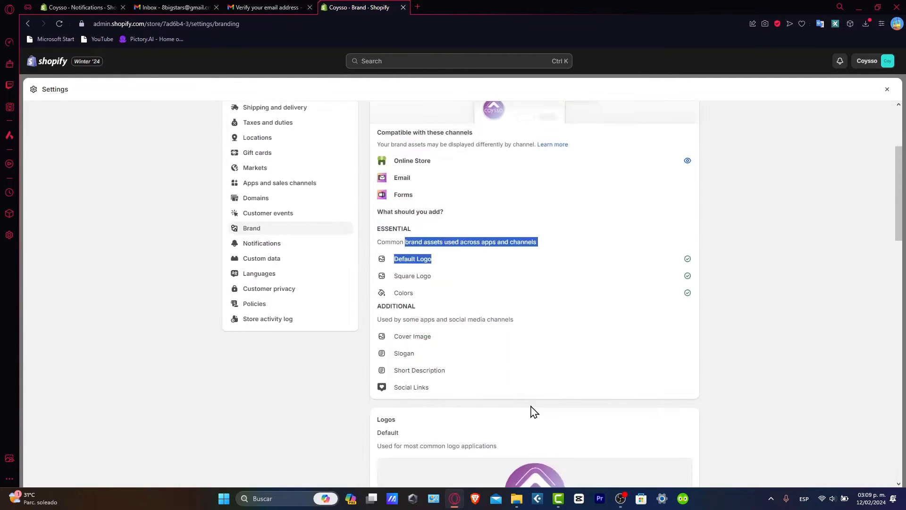
pyautogui.doubleClick(417, 336)
pyautogui.scroll(-10, 459, 376)
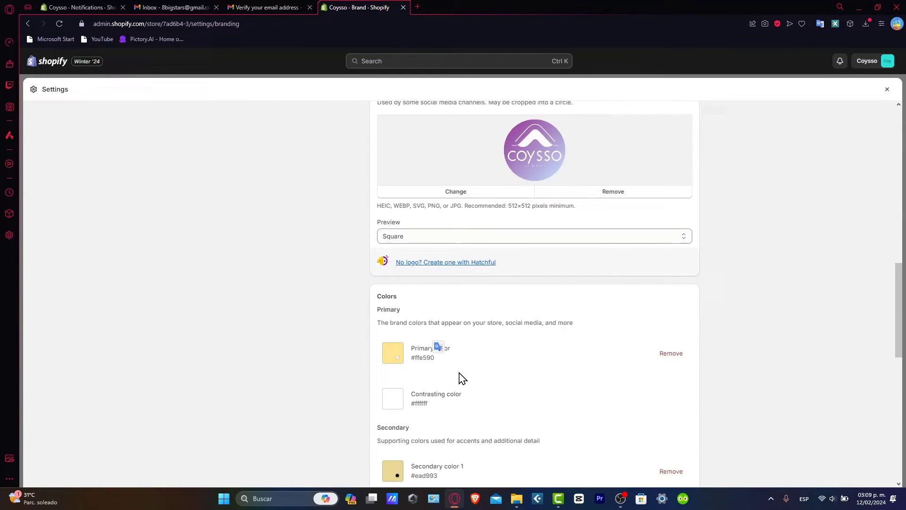
pyautogui.scroll(-10, 460, 378)
pyautogui.scroll(3, 461, 378)
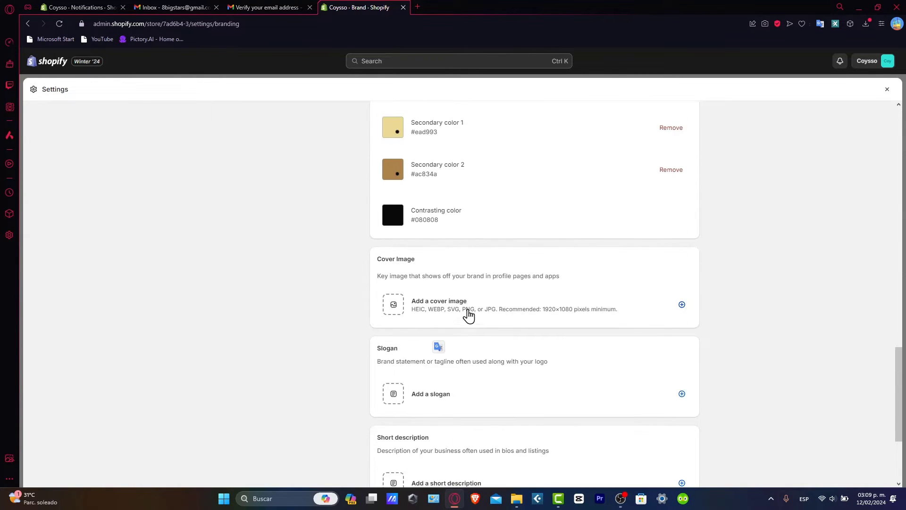
# Add the bedroom photo with a plant as the brand cover image.
pyautogui.click(464, 308)
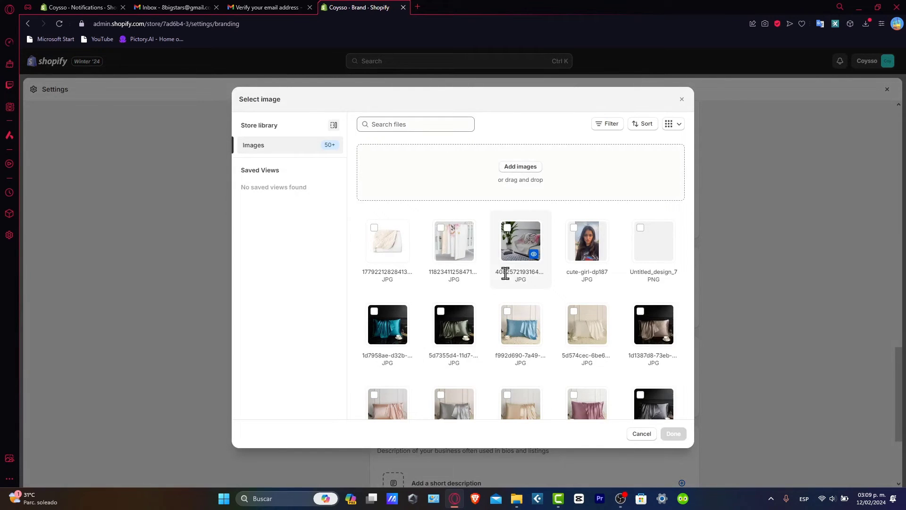
pyautogui.doubleClick(521, 227)
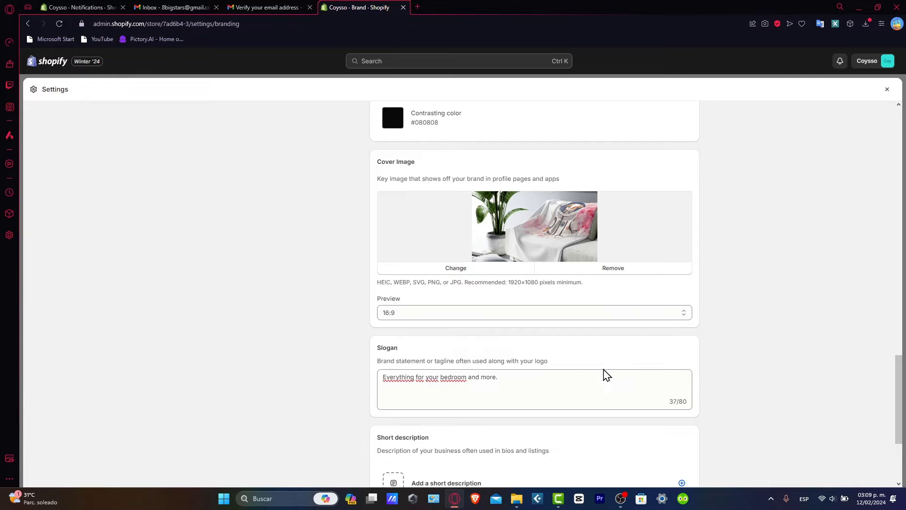
pyautogui.scroll(15, 606, 375)
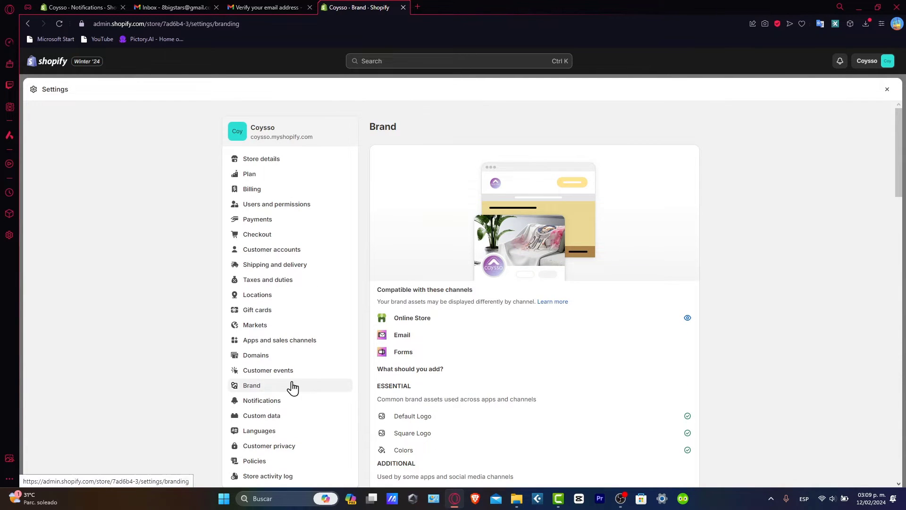
# Open the email template customization and set COSYOO_2 as the email logo image.
pyautogui.click(279, 405)
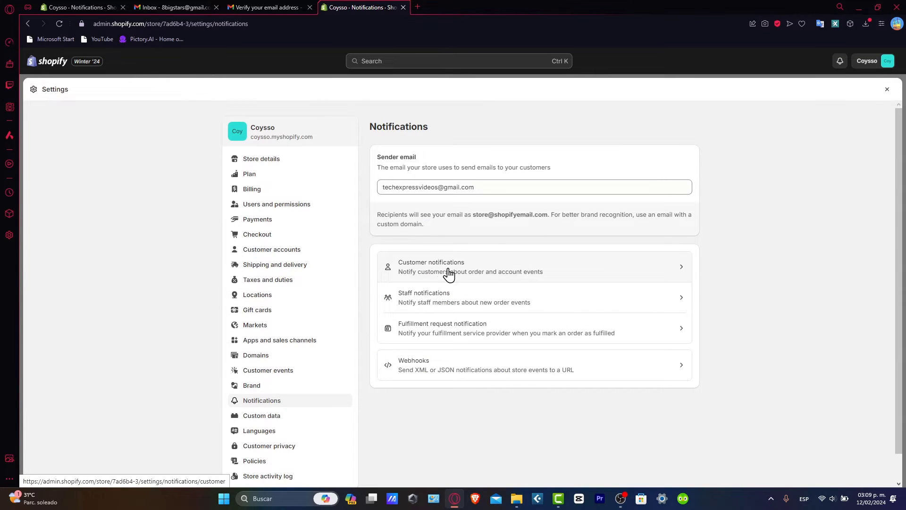
pyautogui.click(490, 262)
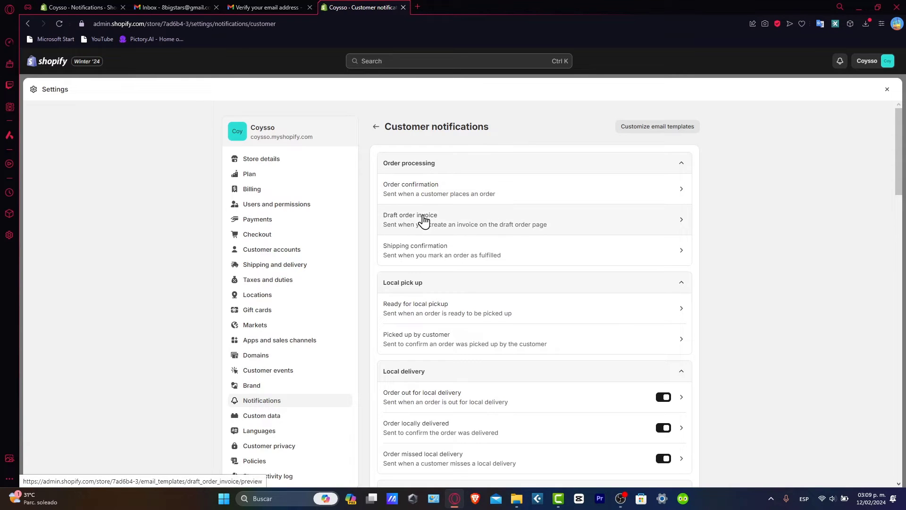
pyautogui.click(671, 140)
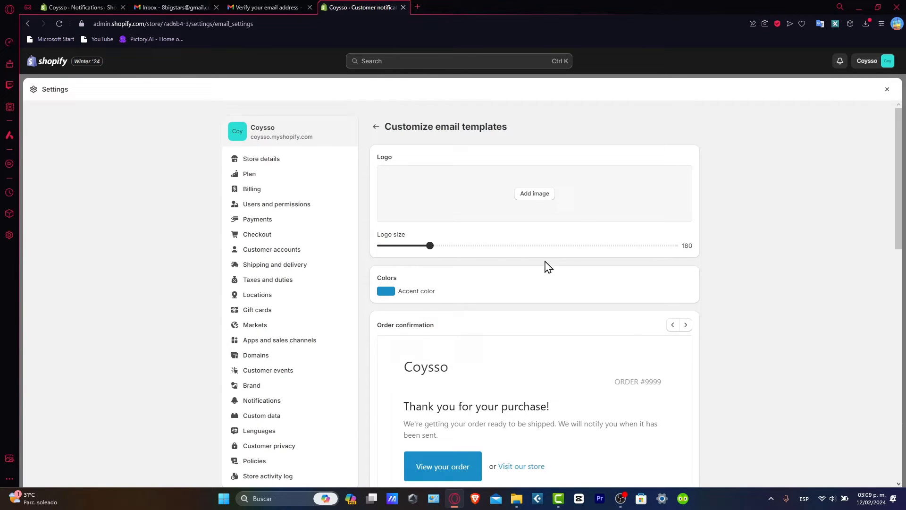
pyautogui.click(531, 195)
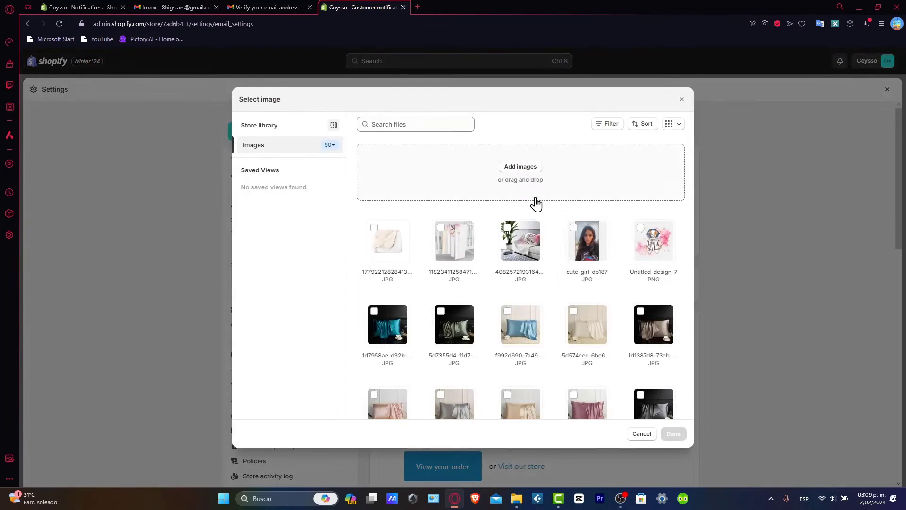
pyautogui.scroll(-3, 577, 283)
pyautogui.scroll(-10, 575, 283)
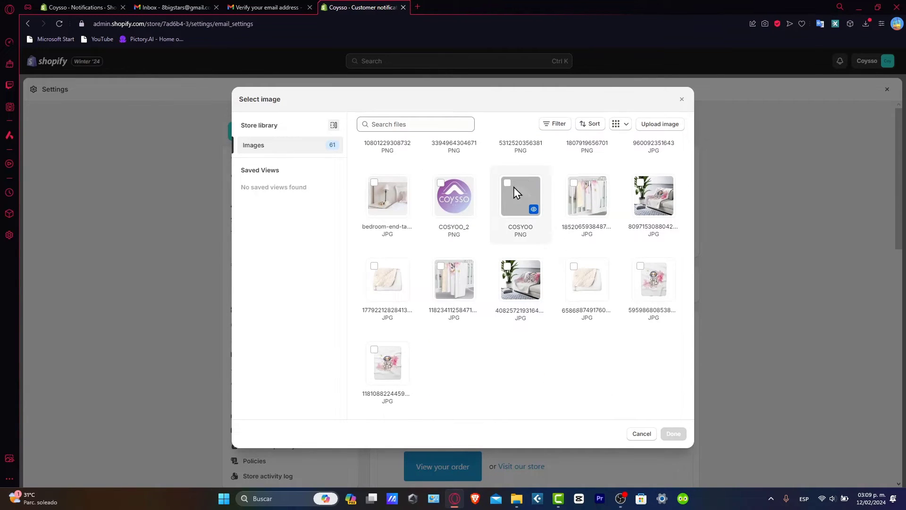
pyautogui.click(445, 189)
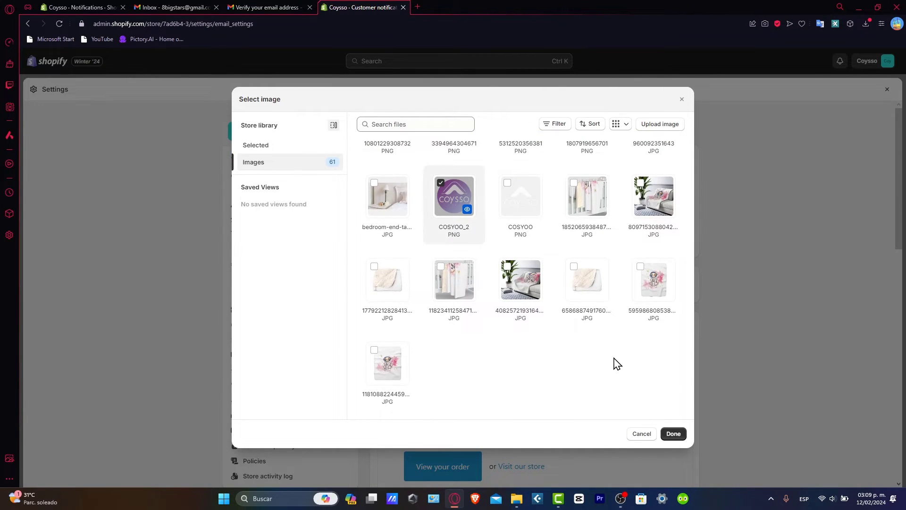
pyautogui.click(674, 433)
# Set the email logo size to 157.
pyautogui.scroll(-3, 566, 333)
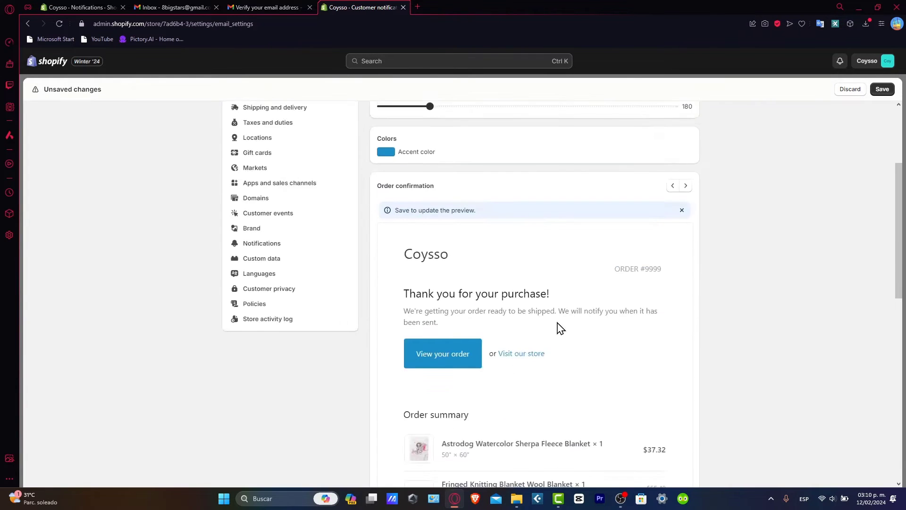
pyautogui.scroll(3, 558, 327)
pyautogui.moveTo(435, 265); pyautogui.dragTo(486, 265)
pyautogui.click(592, 263)
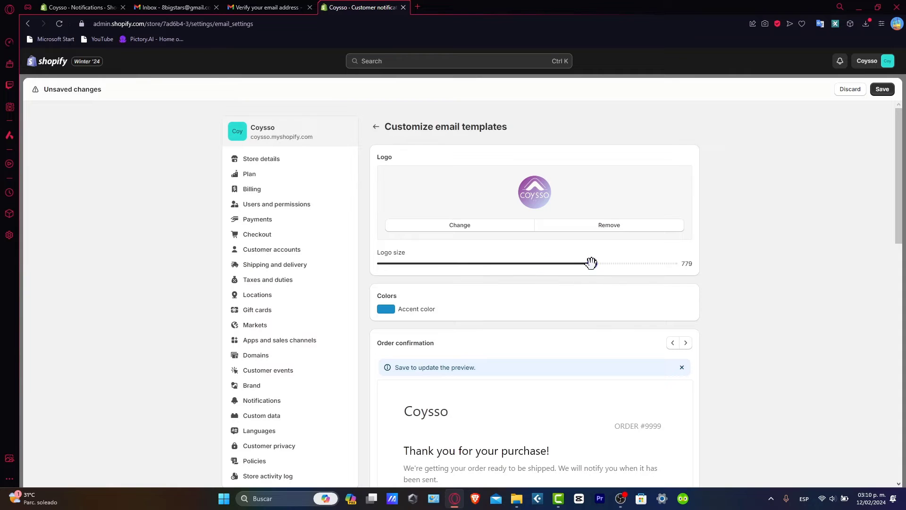
pyautogui.click(423, 264)
# Set the email accent colour to soft lavender-blue #a4bbe2 and save it.
pyautogui.scroll(-3, 487, 283)
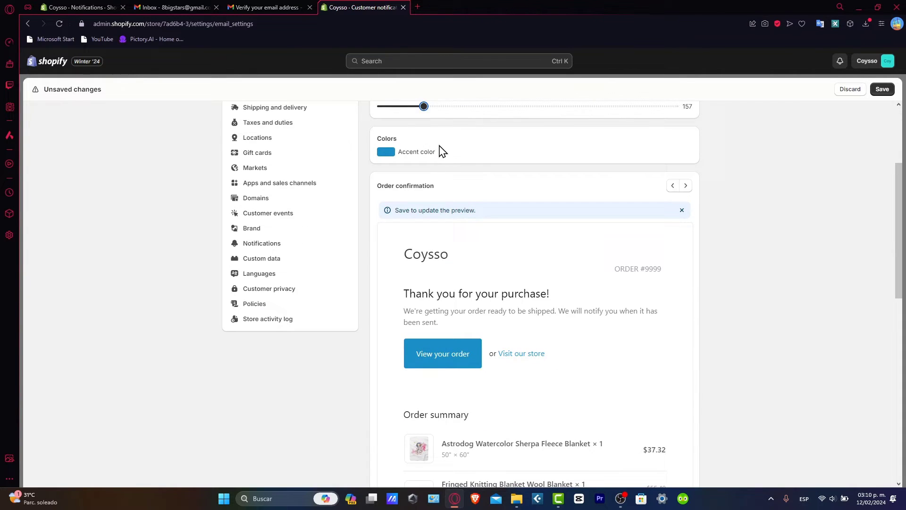
pyautogui.click(386, 151)
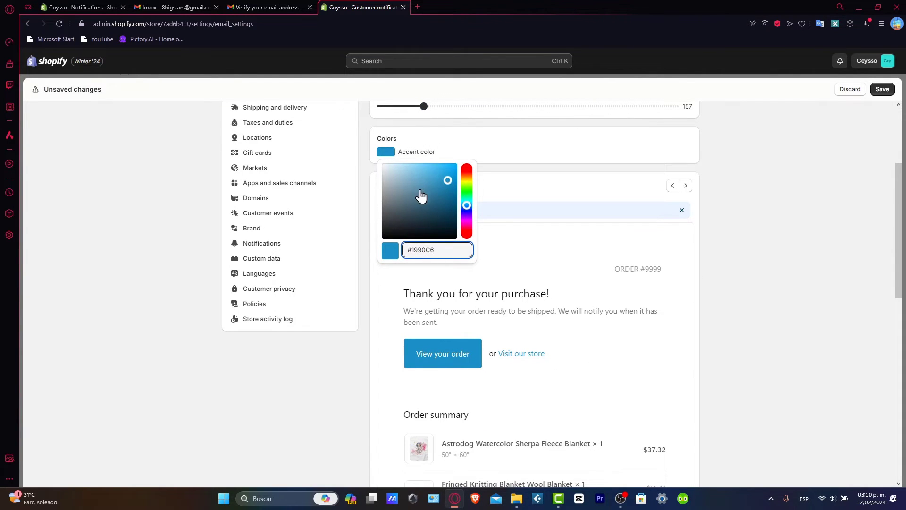
pyautogui.moveTo(467, 216); pyautogui.dragTo(401, 171)
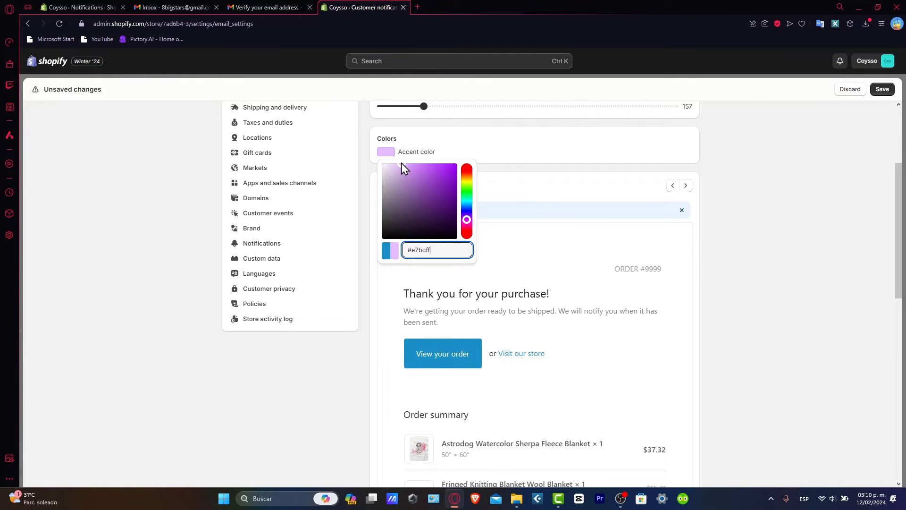
pyautogui.click(518, 182)
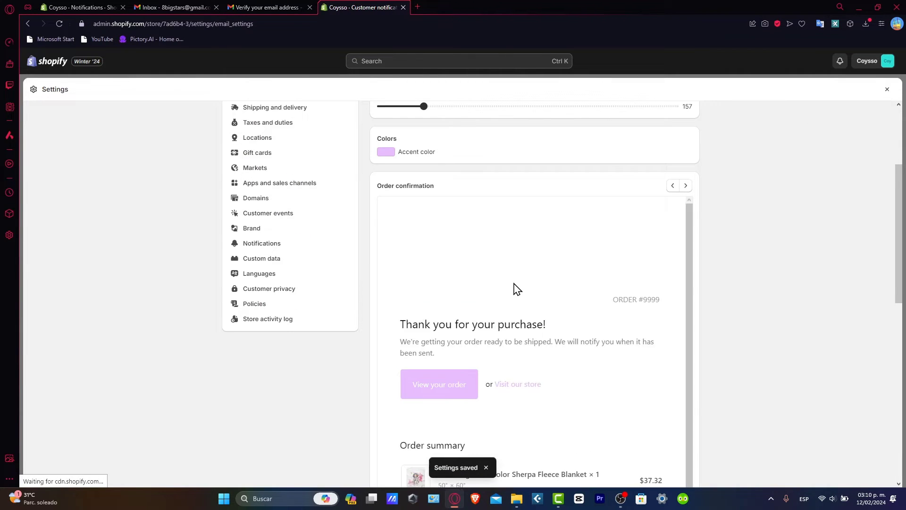
pyautogui.click(385, 152)
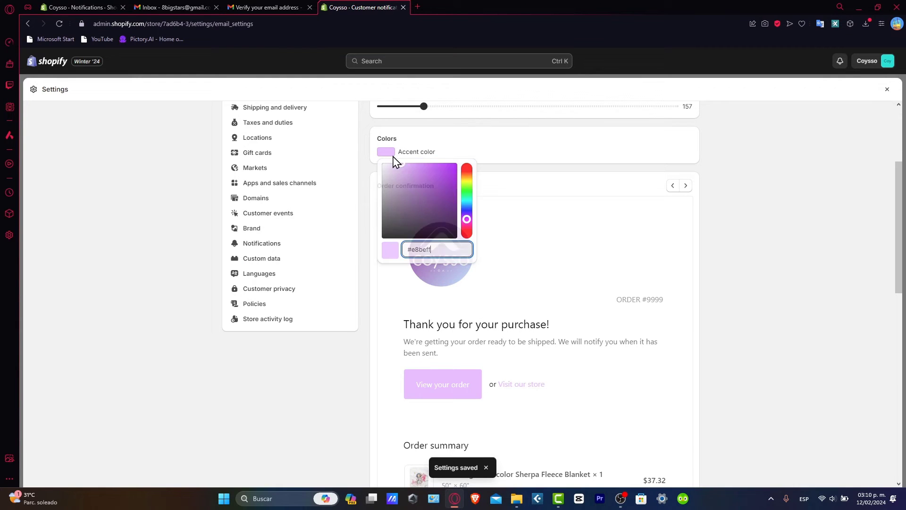
pyautogui.click(467, 209)
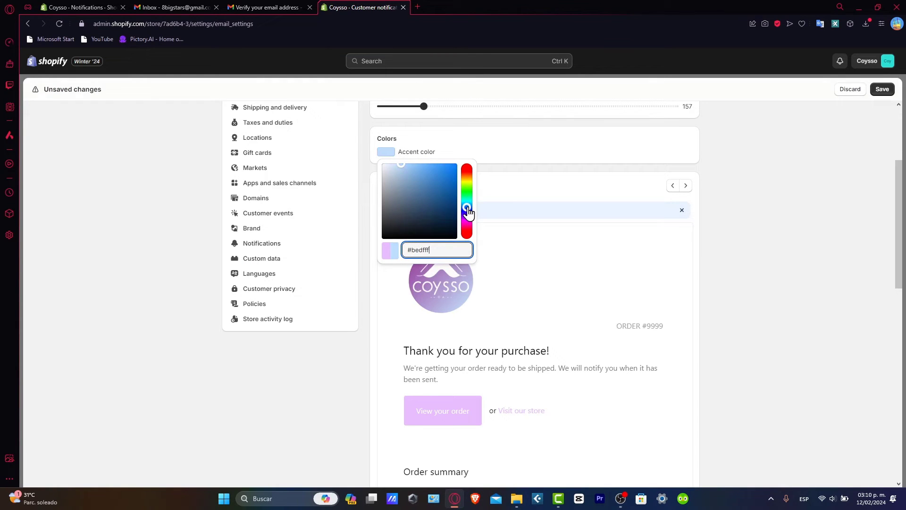
pyautogui.moveTo(468, 213); pyautogui.dragTo(469, 210)
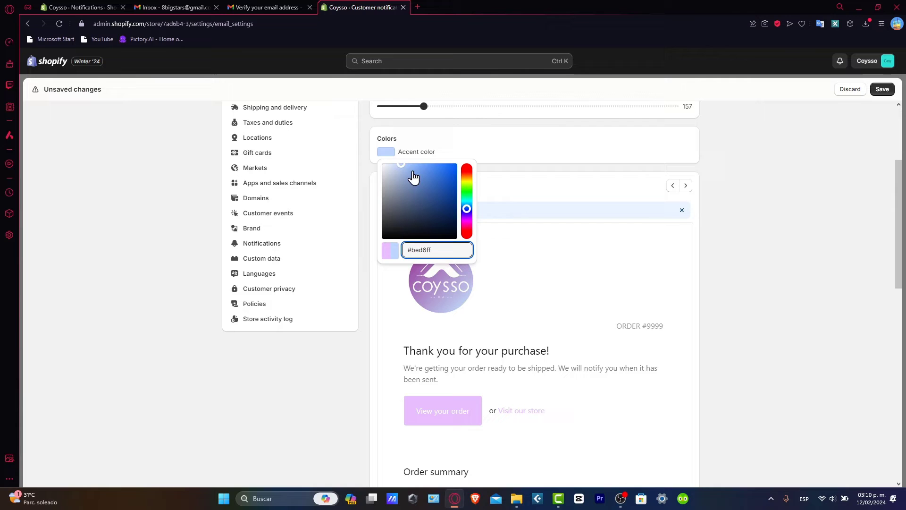
pyautogui.moveTo(410, 172); pyautogui.dragTo(402, 172)
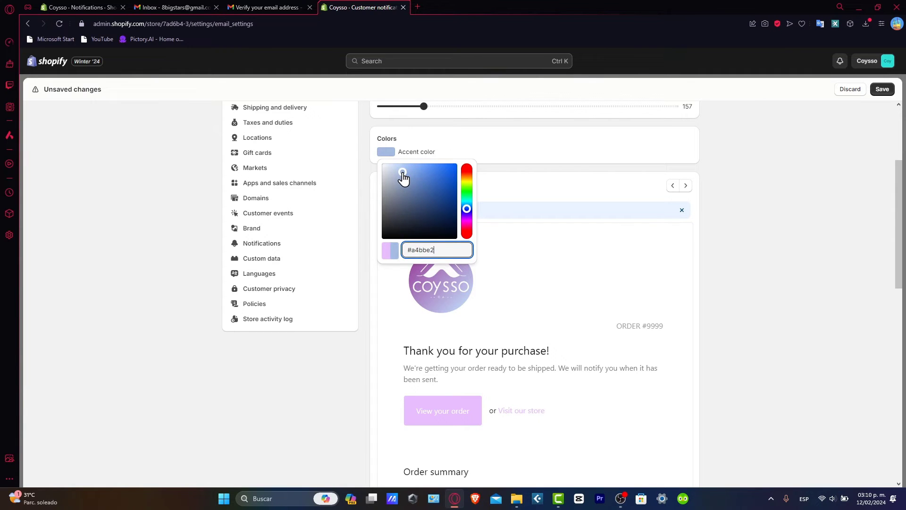
pyautogui.click(881, 91)
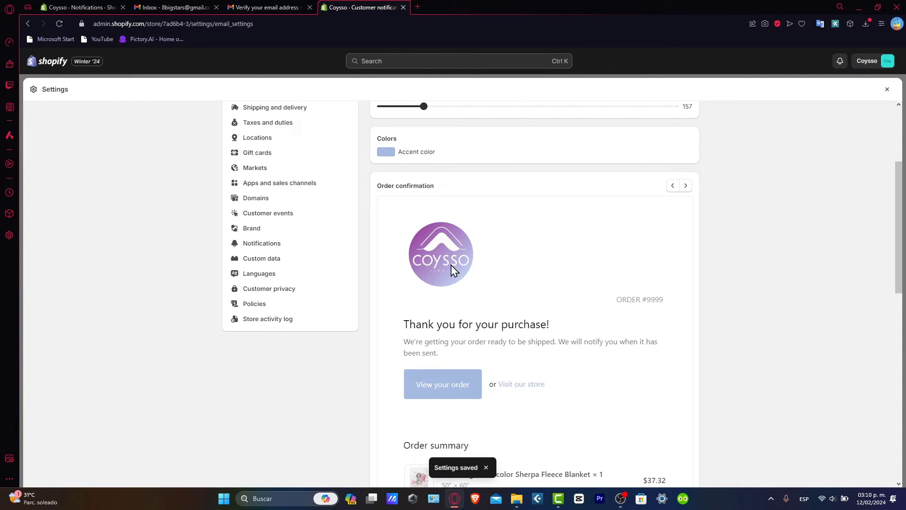
pyautogui.scroll(-12, 452, 270)
# Shrink the email logo size from 157 to 52 and save the template settings.
pyautogui.scroll(10, 461, 267)
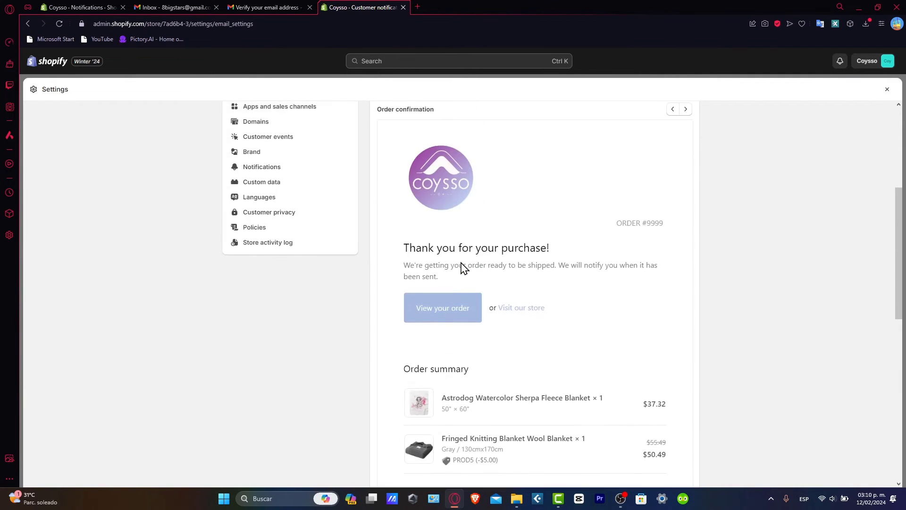
pyautogui.scroll(4, 461, 262)
pyautogui.scroll(2, 515, 262)
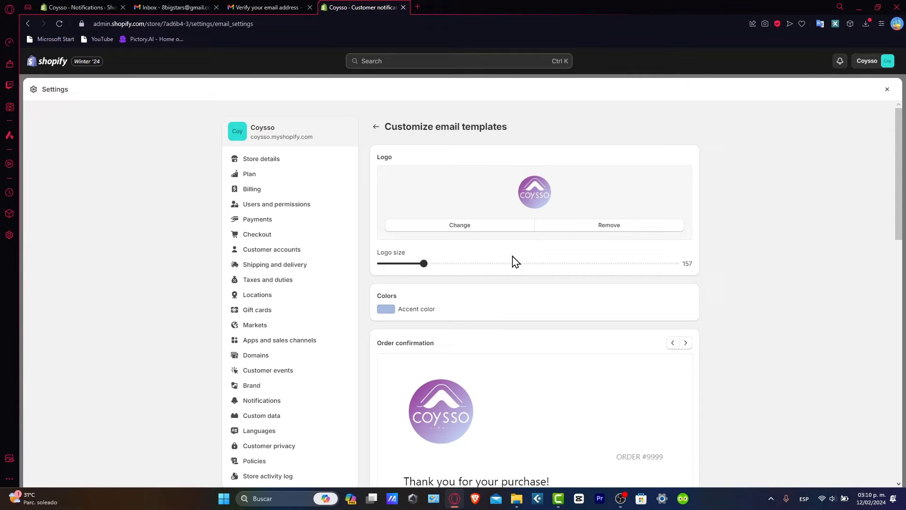
pyautogui.scroll(-10, 568, 385)
pyautogui.scroll(10, 566, 382)
pyautogui.click(400, 263)
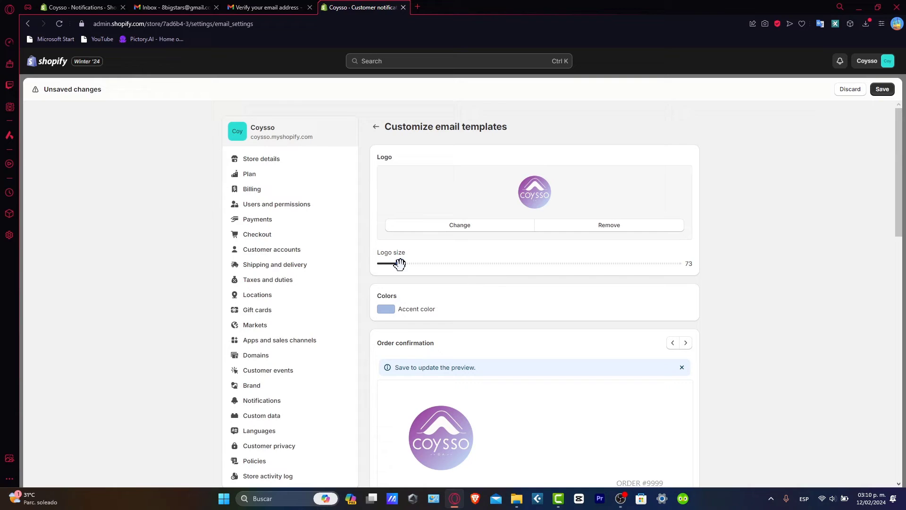
pyautogui.moveTo(400, 263)
pyautogui.mouseDown()
pyautogui.moveTo(385, 263)
pyautogui.moveTo(395, 263)
pyautogui.mouseUp()
pyautogui.click(881, 90)
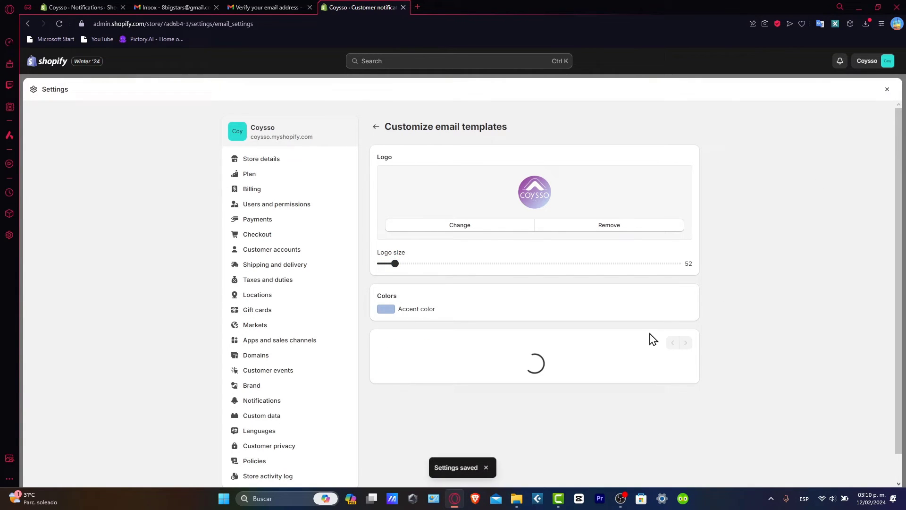
pyautogui.scroll(-3, 638, 343)
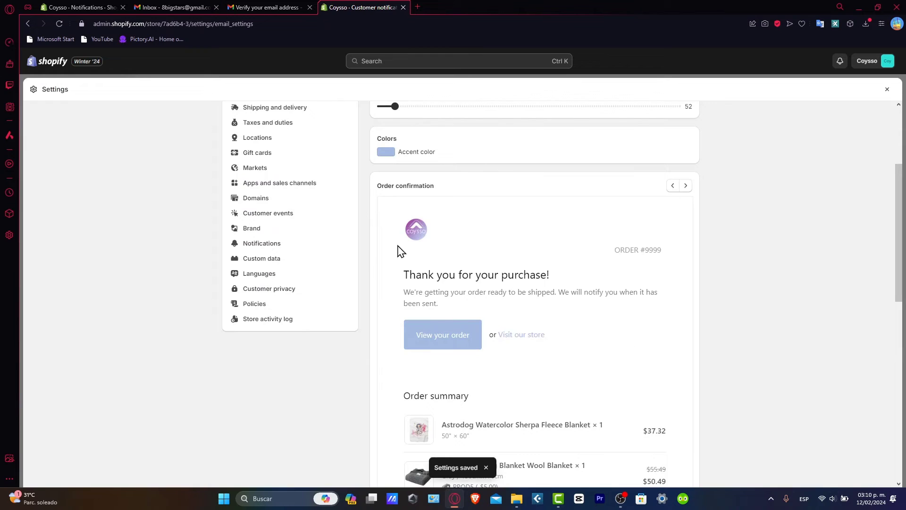
pyautogui.scroll(3, 698, 328)
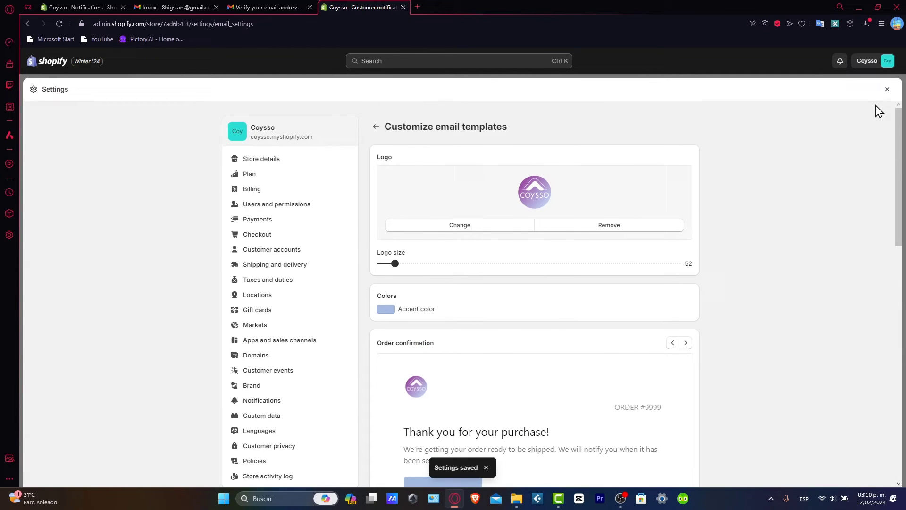
# Close Settings, go to Apps, and open App Store search results for mail apps.
pyautogui.click(887, 90)
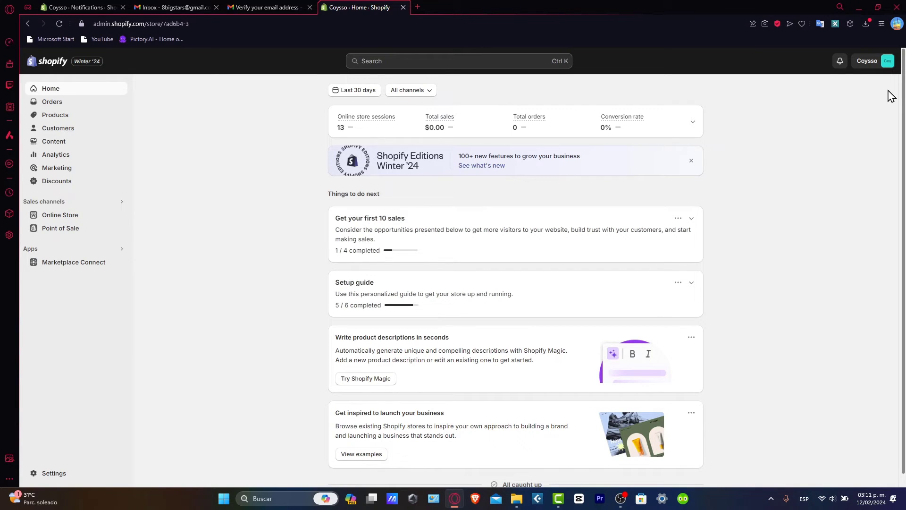
pyautogui.click(111, 250)
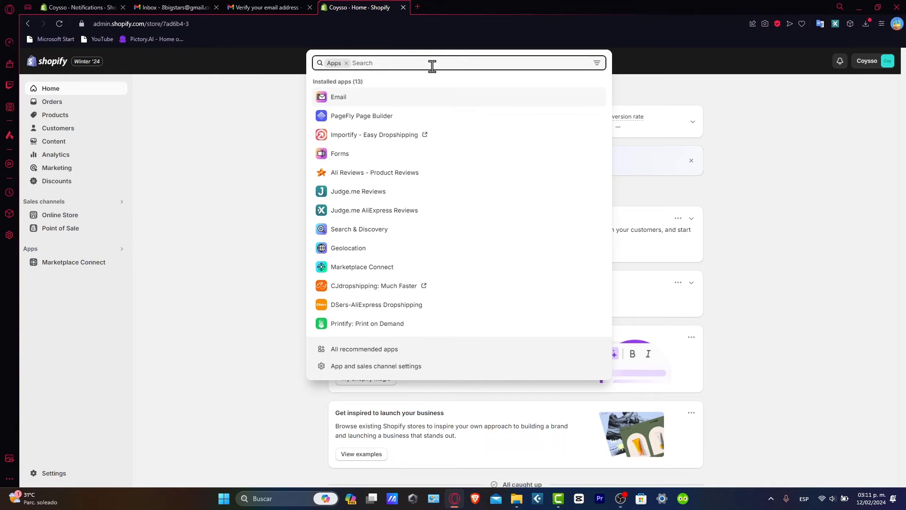
pyautogui.click(390, 100)
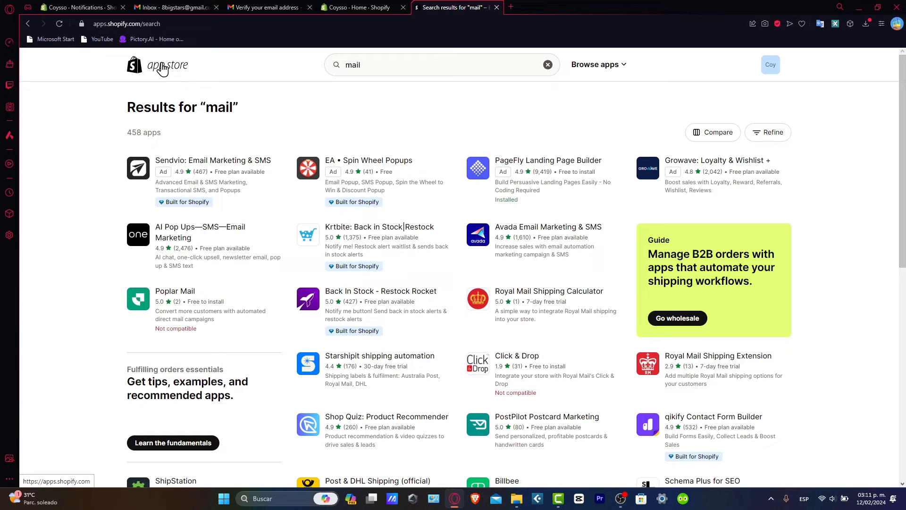
# Search the App Store for 'email' and open the Shopify Email app's Overview page.
pyautogui.scroll(-3, 455, 149)
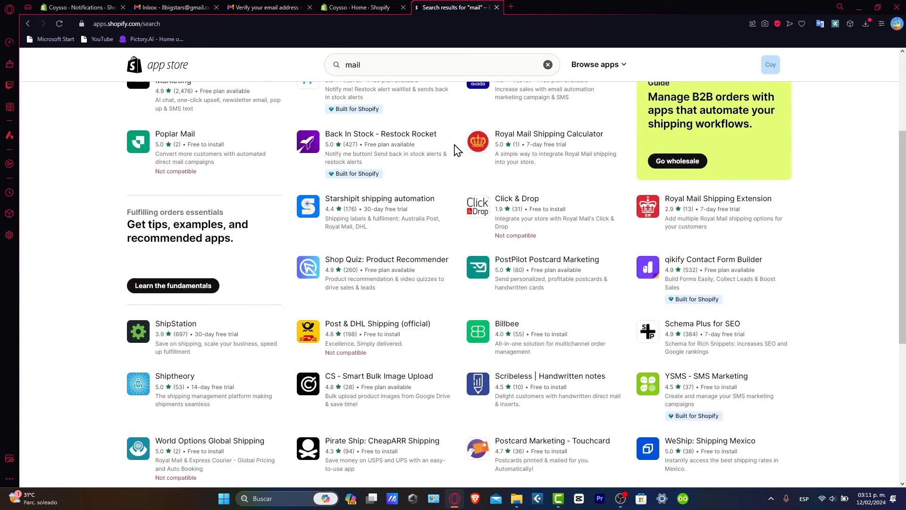
pyautogui.scroll(3, 456, 149)
pyautogui.click(384, 70)
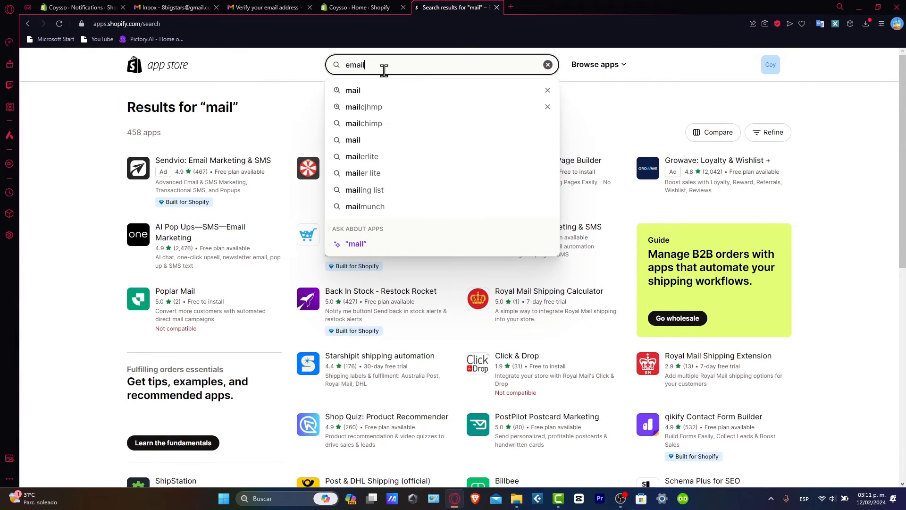
pyautogui.press('Return')
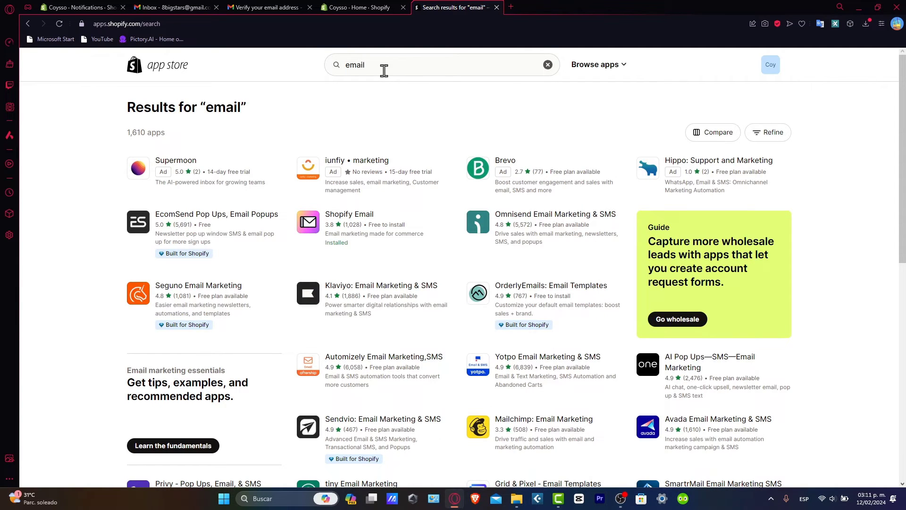
pyautogui.click(358, 216)
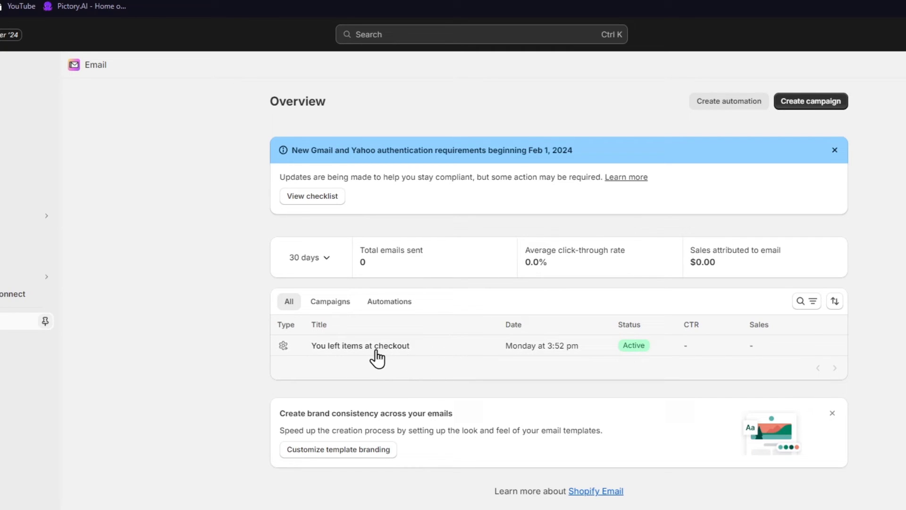
# Open the email template branding settings and look over the available options.
pyautogui.click(361, 452)
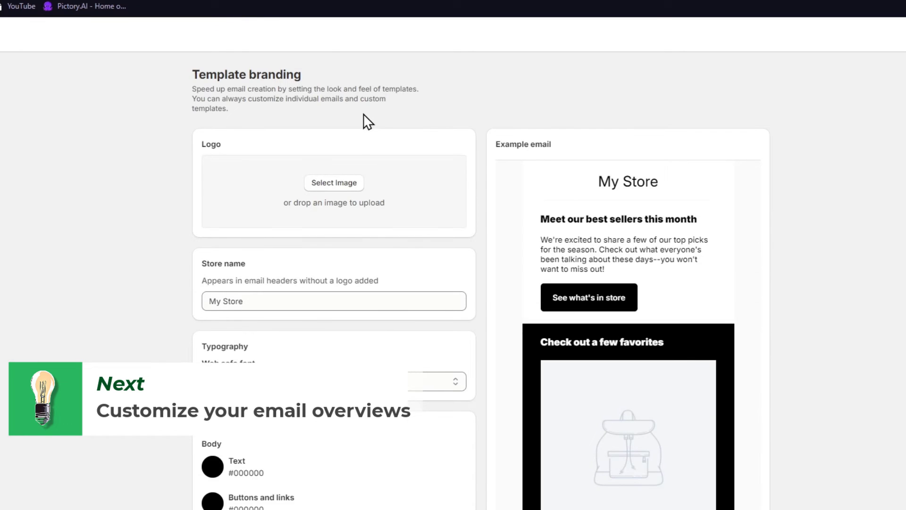
pyautogui.scroll(-8, 765, 340)
pyautogui.scroll(9, 734, 348)
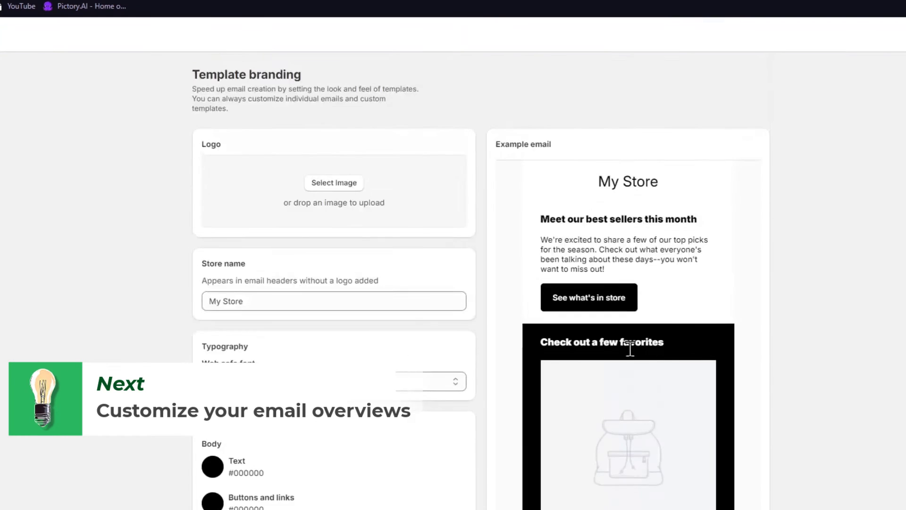
pyautogui.scroll(-9, 630, 348)
pyautogui.scroll(9, 663, 364)
# Choose a logo image for the templates, browsing the full image library.
pyautogui.click(345, 186)
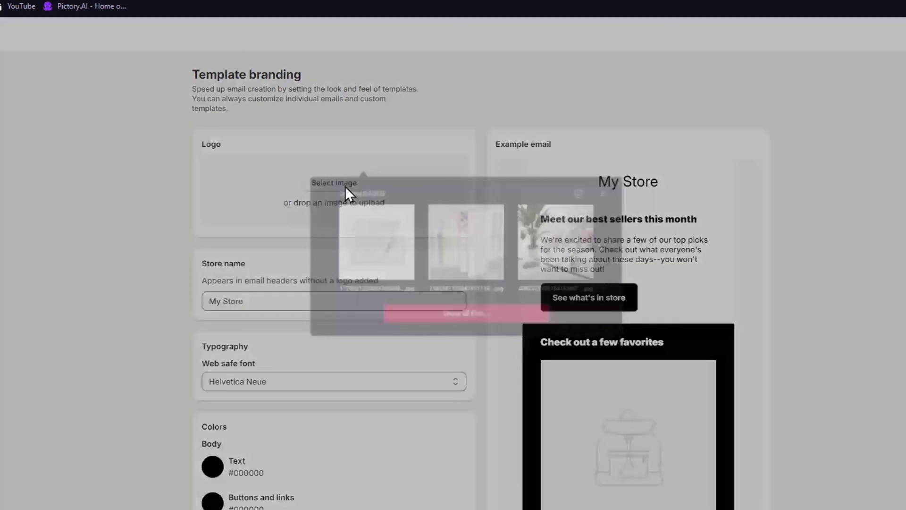
pyautogui.click(604, 251)
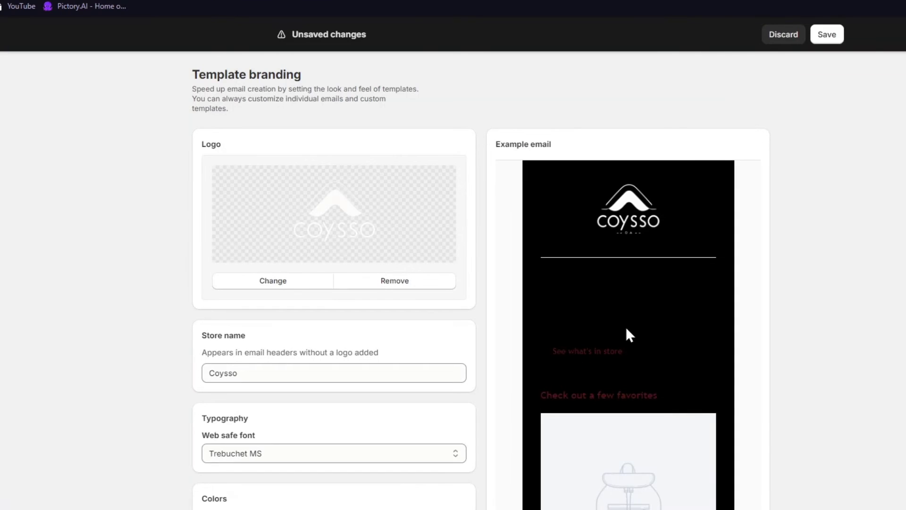
pyautogui.scroll(-4, 426, 430)
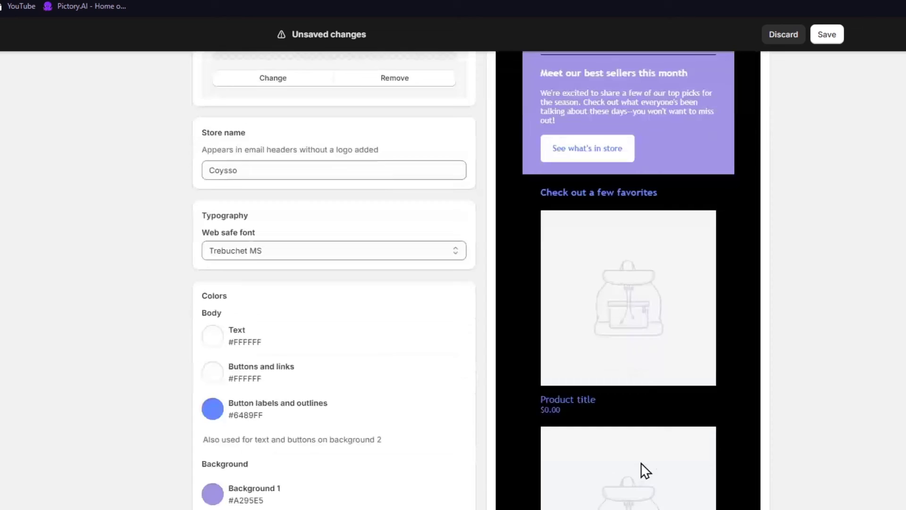
pyautogui.scroll(-4, 641, 463)
pyautogui.scroll(-1, 641, 462)
pyautogui.scroll(10, 641, 464)
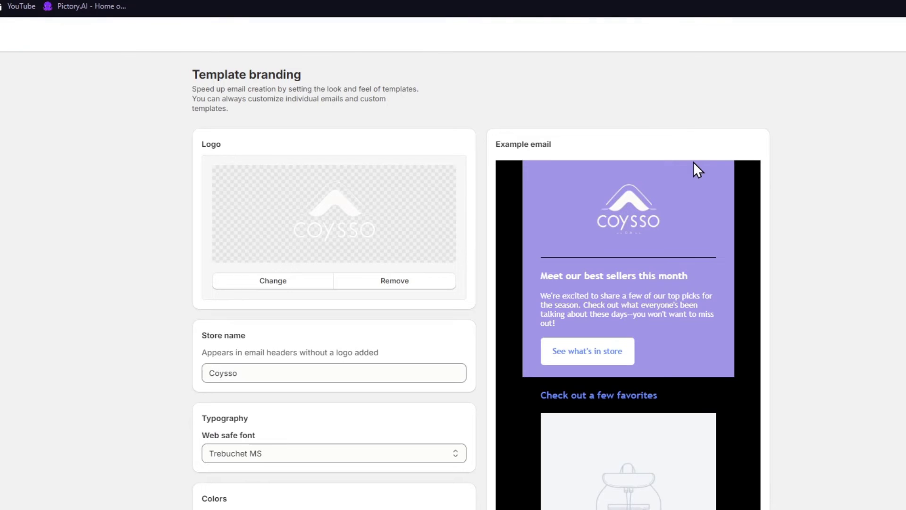
# Go back to the Email overview and open the template gallery via Create campaign.
pyautogui.click(34, 60)
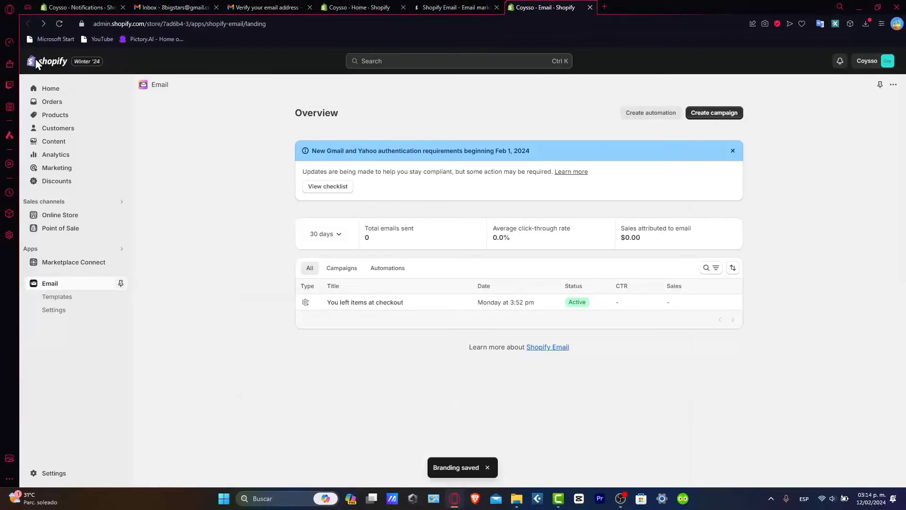
pyautogui.click(731, 114)
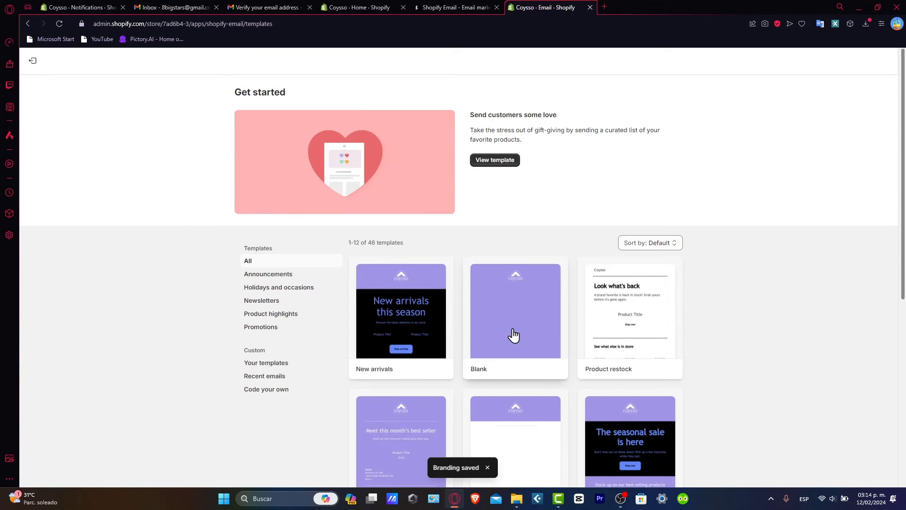
pyautogui.scroll(-6, 514, 335)
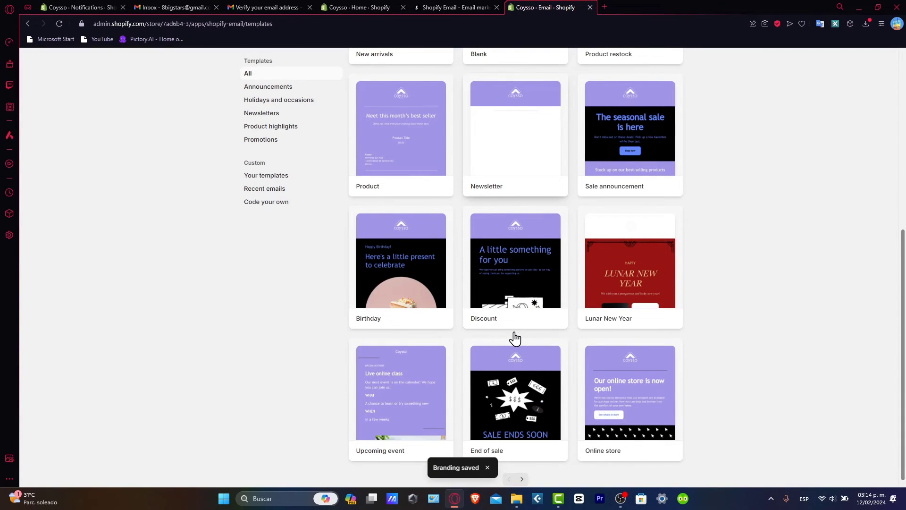
pyautogui.scroll(-1, 574, 317)
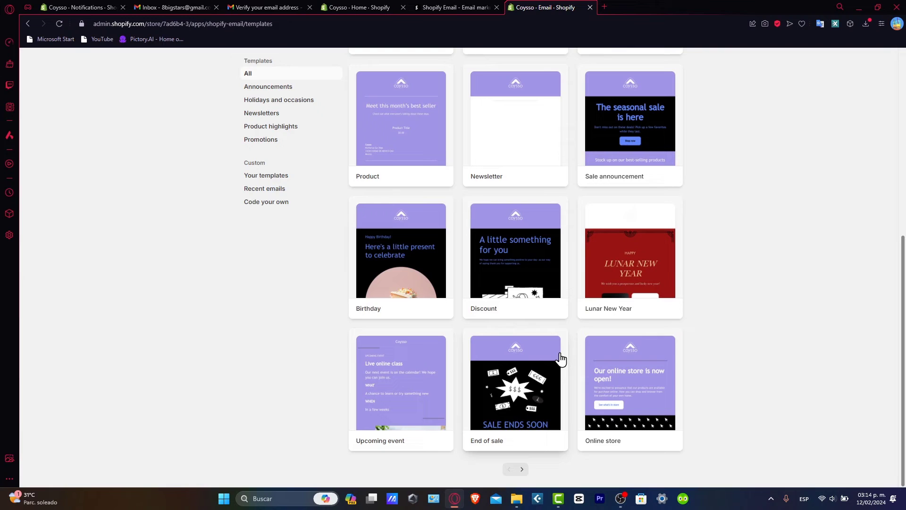
# Preview the End of sale template with the new branding, then close it.
pyautogui.click(514, 421)
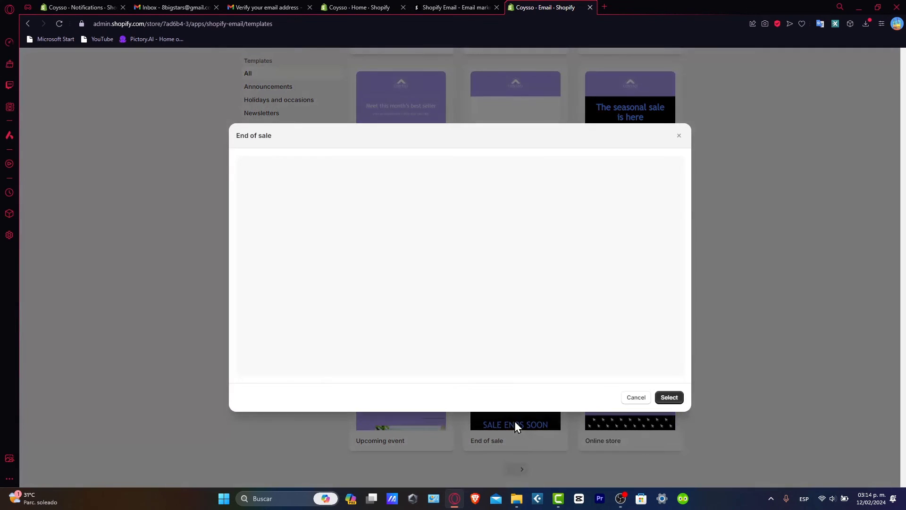
pyautogui.scroll(-3, 436, 267)
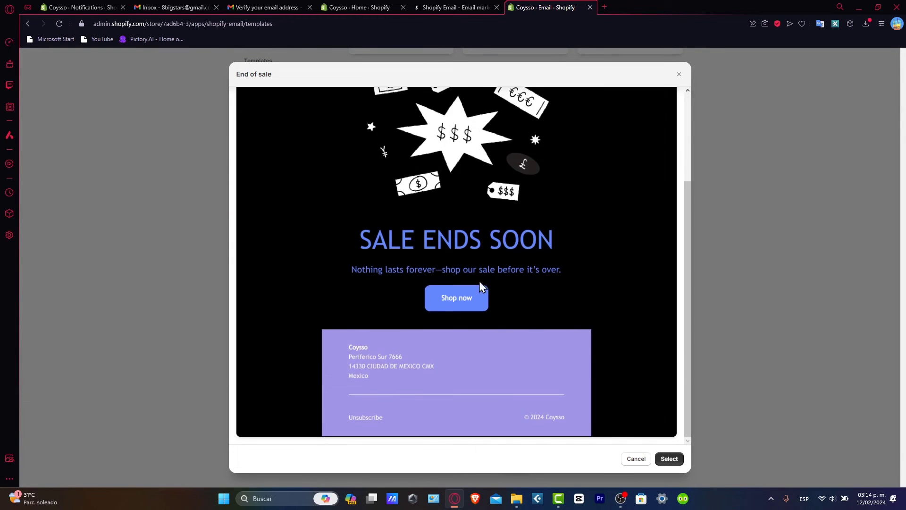
pyautogui.scroll(3, 480, 281)
pyautogui.scroll(-3, 502, 316)
pyautogui.click(734, 399)
# Preview and close the Online store and Birthday templates.
pyautogui.click(627, 389)
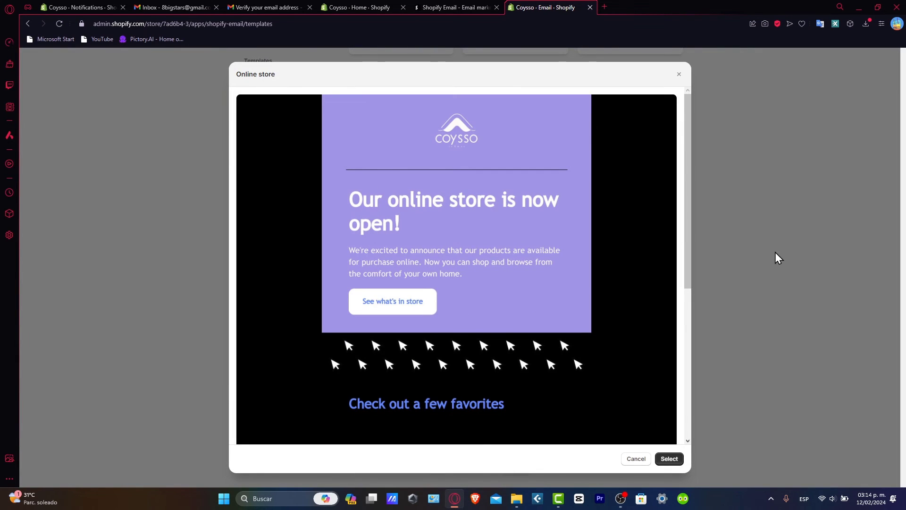
pyautogui.click(777, 252)
pyautogui.click(422, 255)
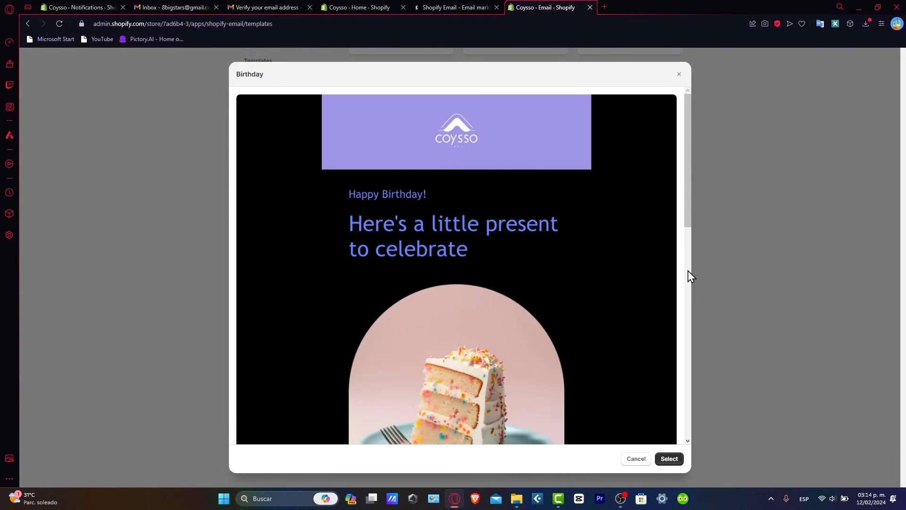
pyautogui.click(737, 275)
# Preview the Blank template with the lavender branding and close it.
pyautogui.scroll(3, 740, 276)
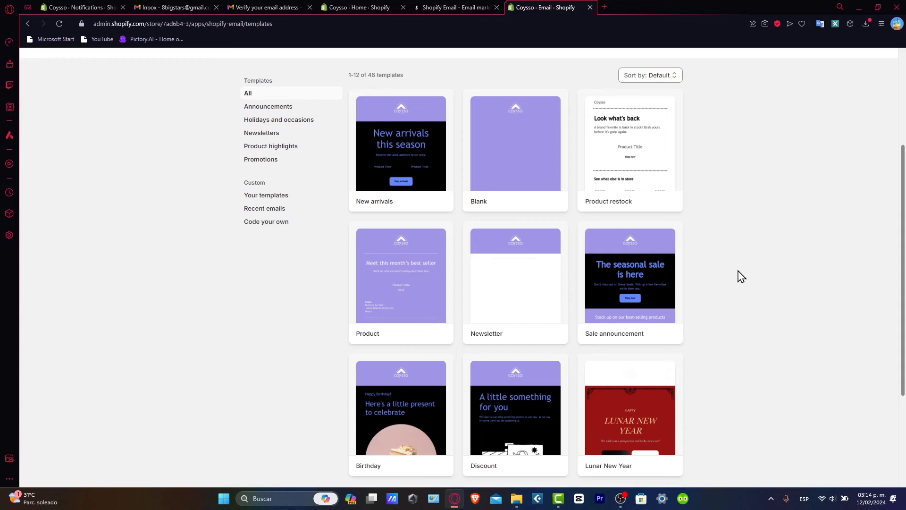
pyautogui.click(524, 167)
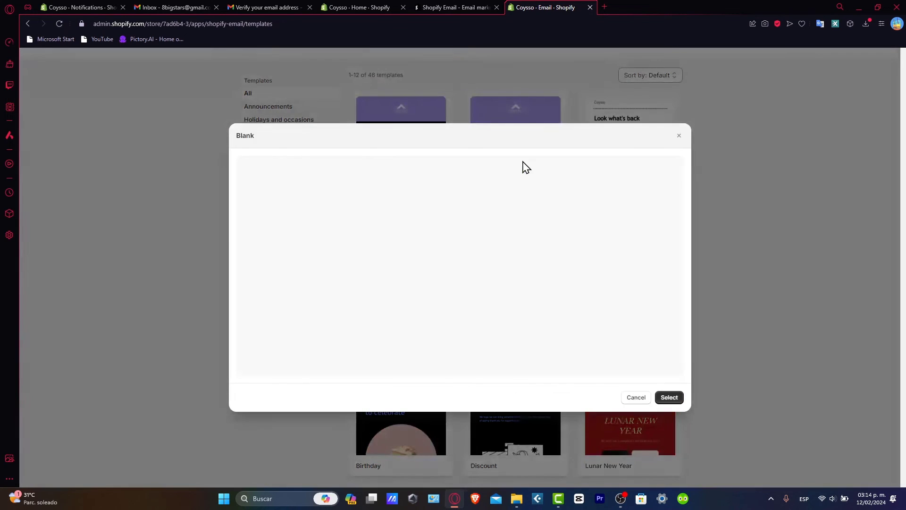
pyautogui.scroll(-3, 511, 285)
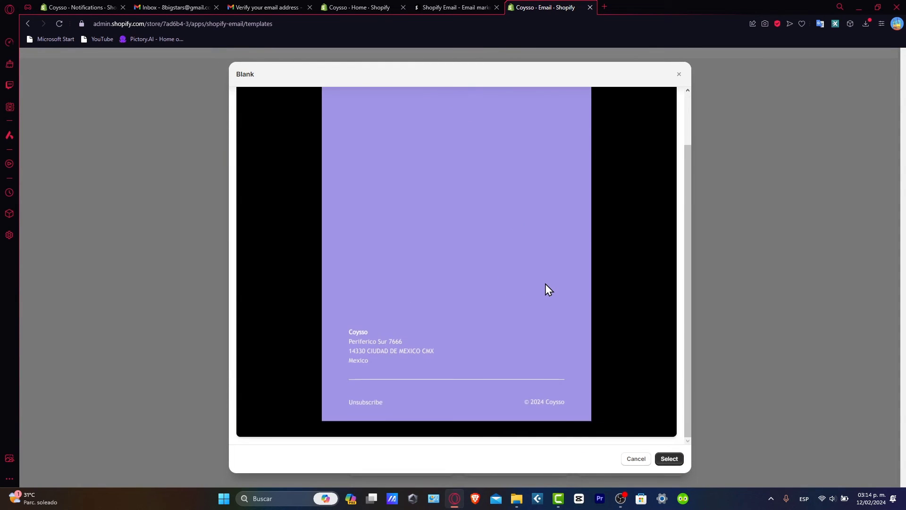
pyautogui.scroll(3, 545, 284)
pyautogui.click(757, 217)
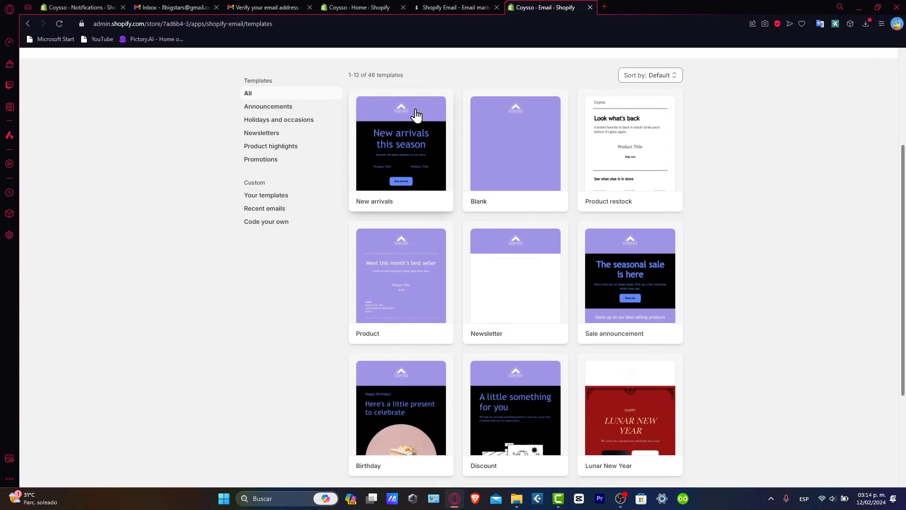